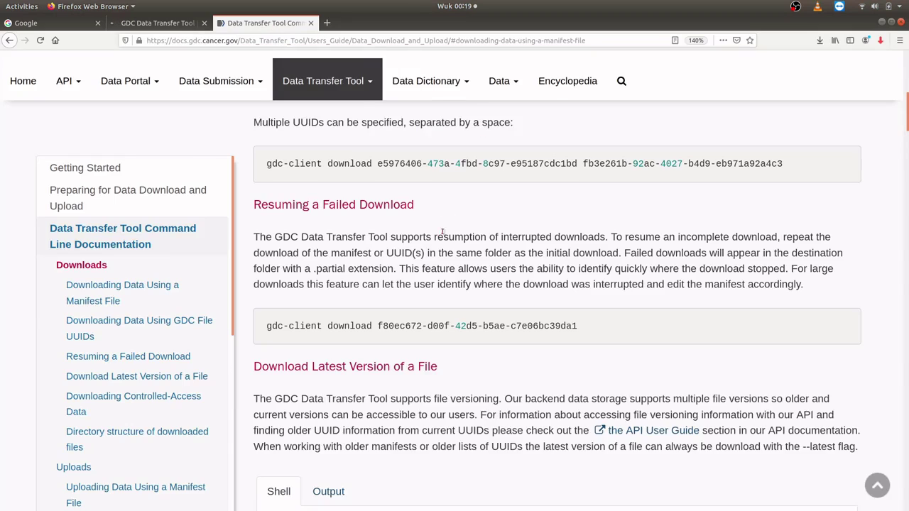
Step: Bring up the GDC Data Transfer Tool page with its gdc-client v1.6.0 and legacy v1.4.0 binaries
{"action": "scroll", "coordinate": [442, 232], "scroll_direction": "up", "scroll_amount": 5}
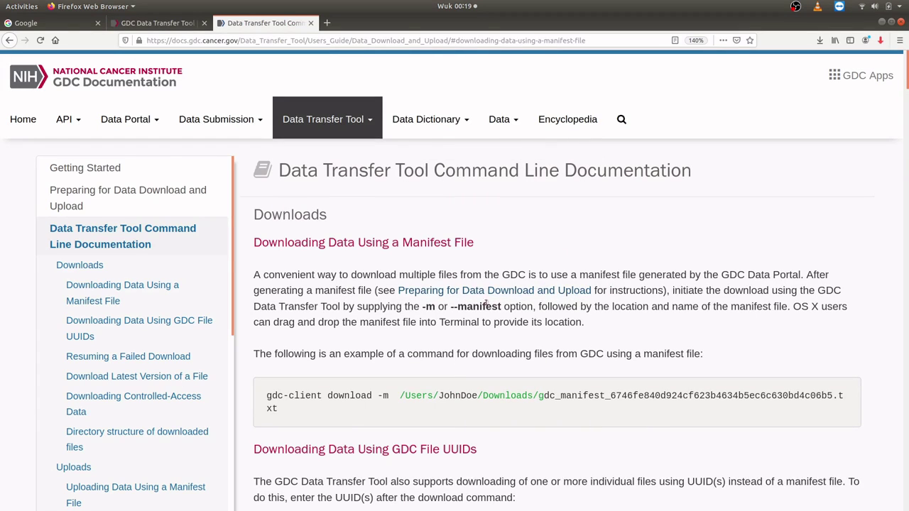
{"action": "left_click", "coordinate": [156, 23]}
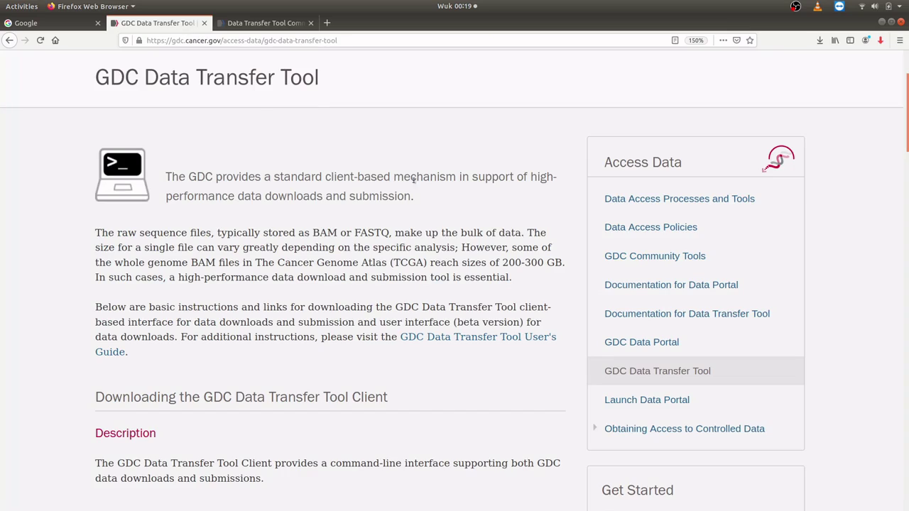
{"action": "scroll", "coordinate": [433, 211], "scroll_direction": "down", "scroll_amount": 5}
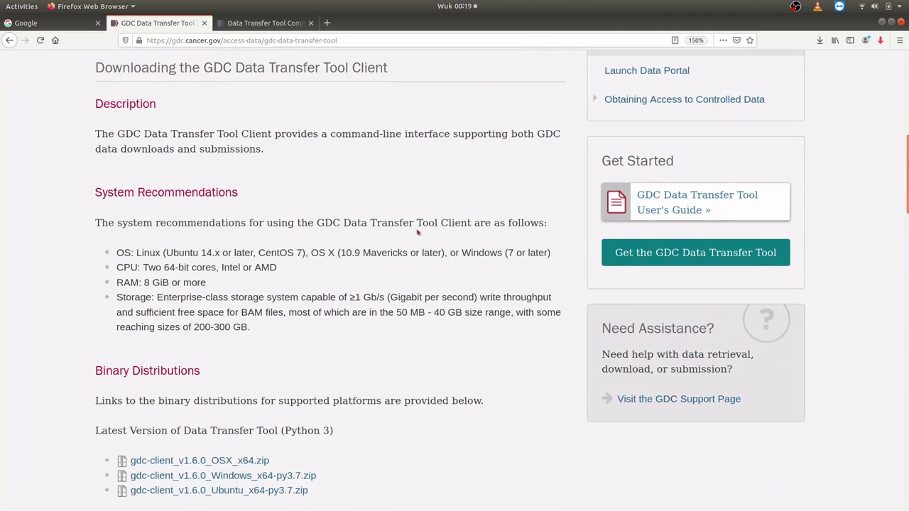
{"action": "scroll", "coordinate": [415, 231], "scroll_direction": "down", "scroll_amount": 8}
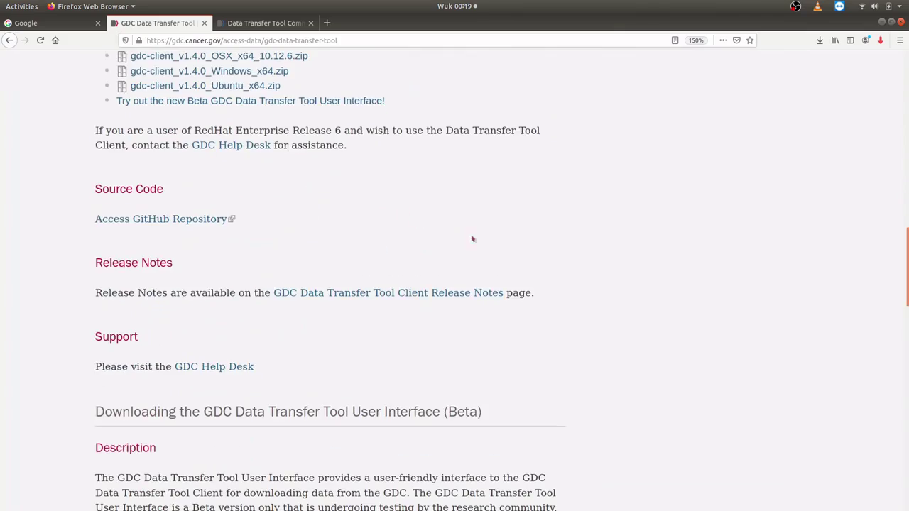
{"action": "scroll", "coordinate": [469, 235], "scroll_direction": "up", "scroll_amount": 3}
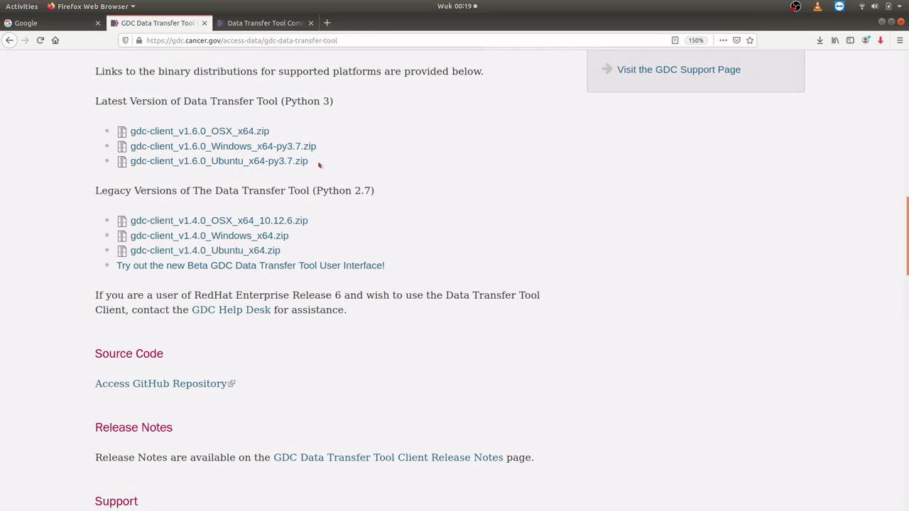
Step: In the Google tab, replace the address with portal.gdc.cancer.gov to load the GDC Data Portal
{"action": "left_click", "coordinate": [63, 24]}
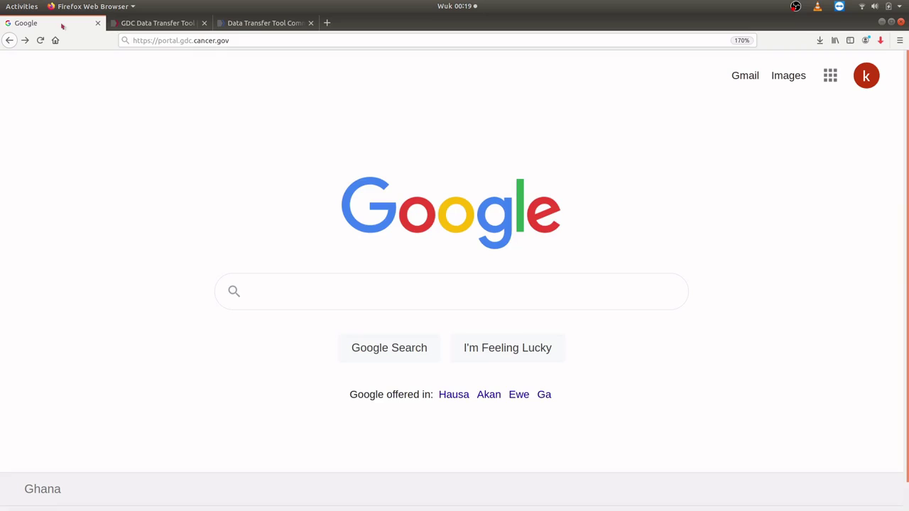
{"action": "left_click", "coordinate": [262, 40]}
{"action": "left_click_drag", "start_coordinate": [240, 41], "coordinate": [136, 35]}
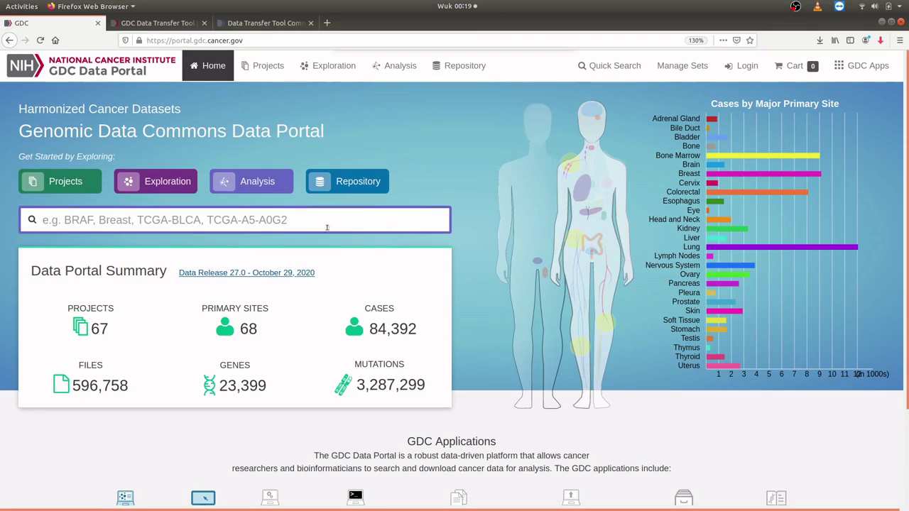
Step: Open the Repository listing 596,758 files and expand the Data Category options with '5 More...'
{"action": "left_click", "coordinate": [366, 186]}
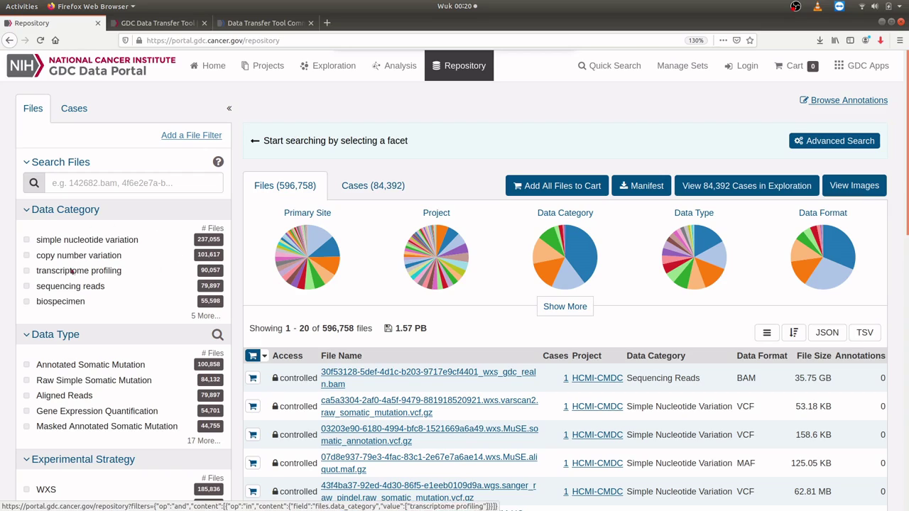
{"action": "scroll", "coordinate": [68, 262], "scroll_direction": "down", "scroll_amount": 10}
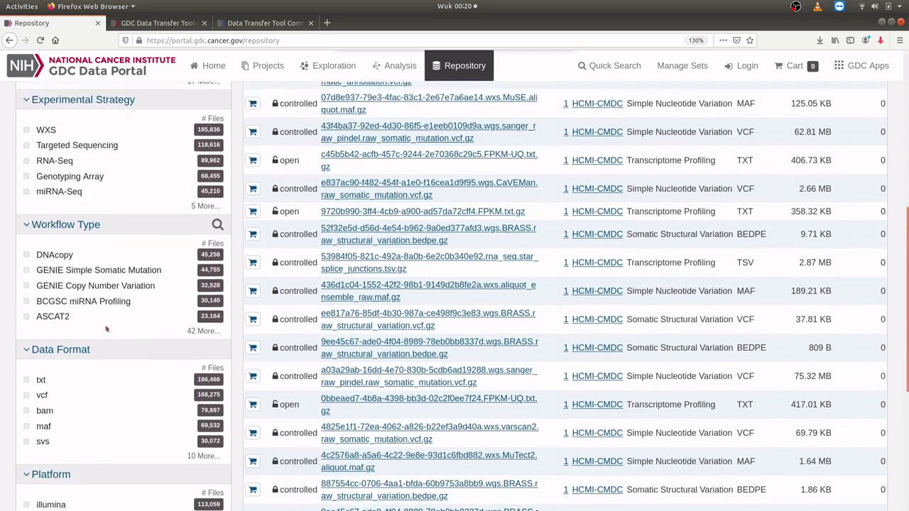
{"action": "scroll", "coordinate": [108, 309], "scroll_direction": "up", "scroll_amount": 7}
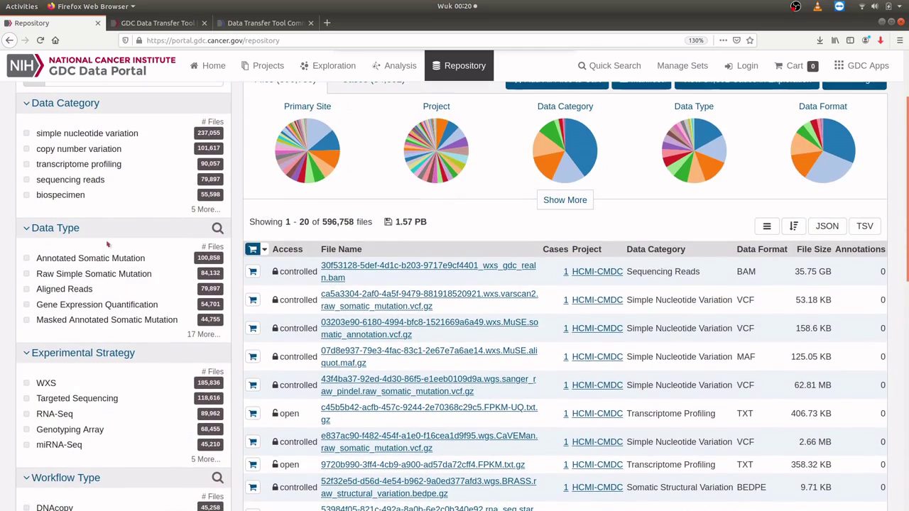
{"action": "scroll", "coordinate": [108, 245], "scroll_direction": "up", "scroll_amount": 2}
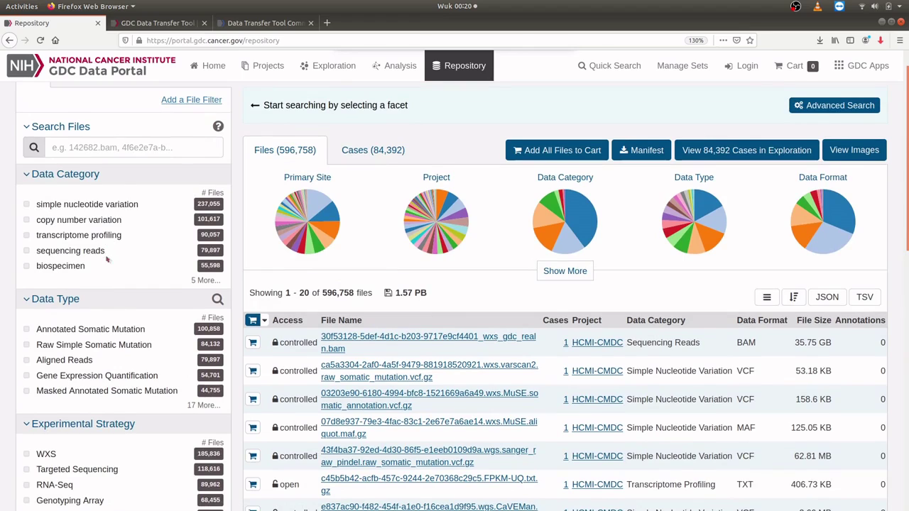
{"action": "scroll", "coordinate": [108, 258], "scroll_direction": "up", "scroll_amount": 1}
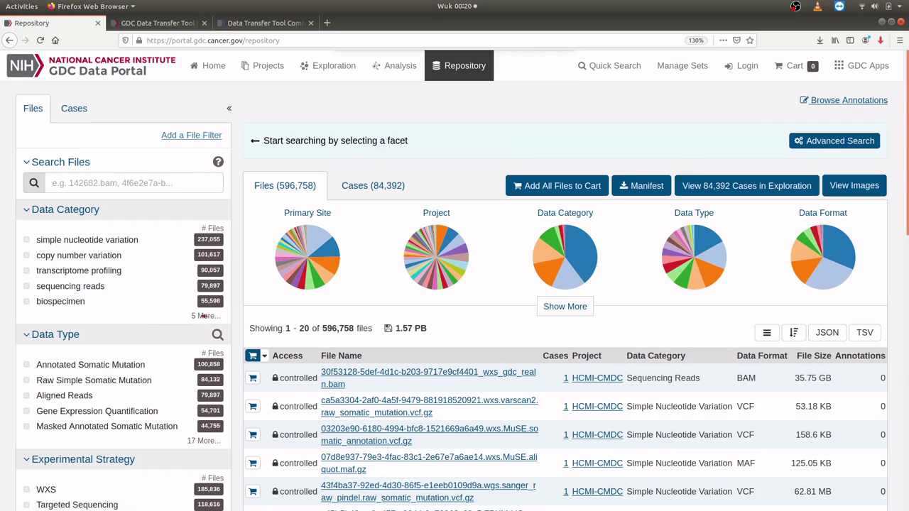
{"action": "left_click", "coordinate": [206, 317]}
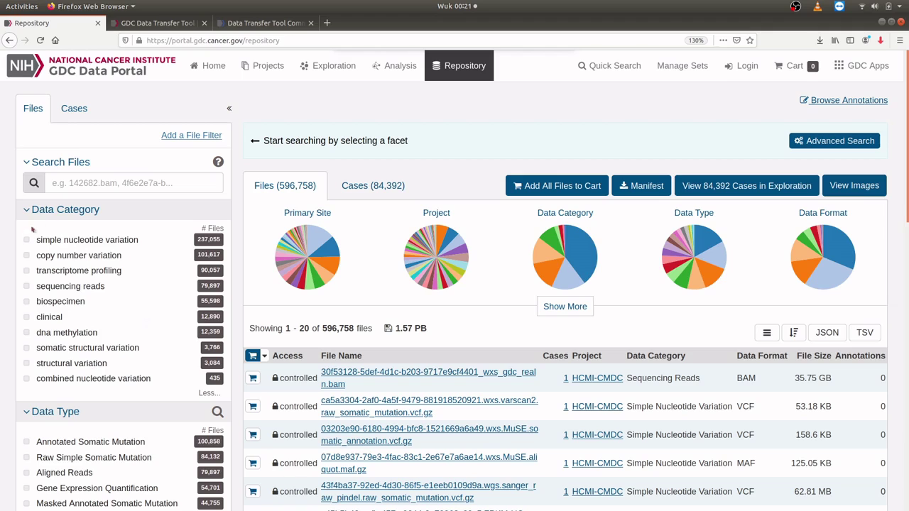
Step: Filter Data Category to transcriptome profiling
{"action": "left_click", "coordinate": [29, 271]}
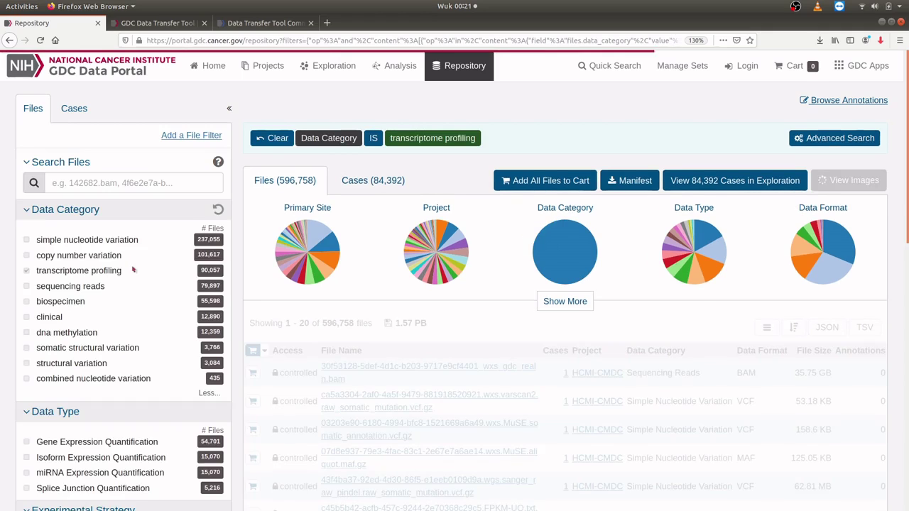
{"action": "scroll", "coordinate": [128, 291], "scroll_direction": "down", "scroll_amount": 2}
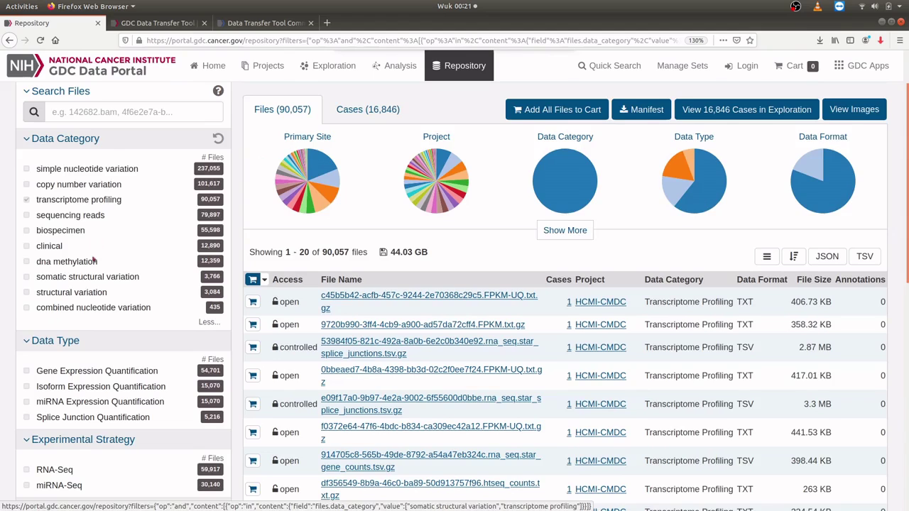
{"action": "scroll", "coordinate": [95, 264], "scroll_direction": "up", "scroll_amount": 1}
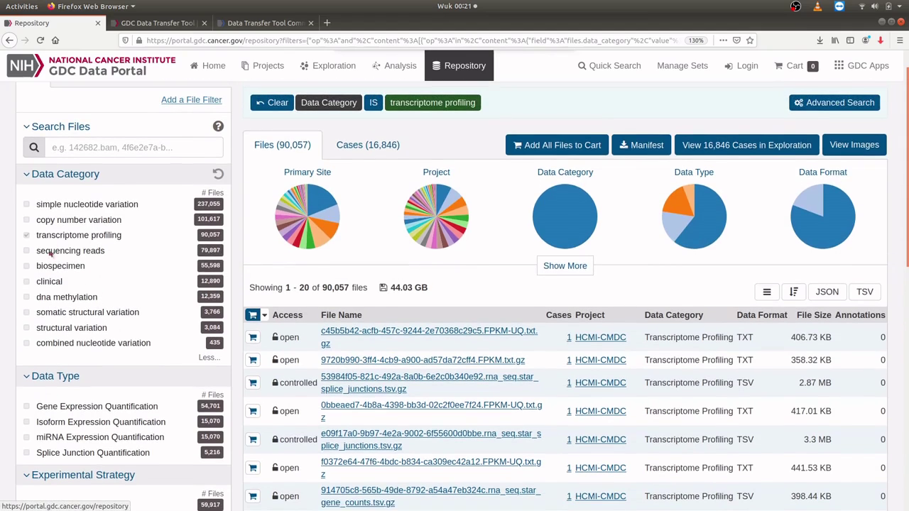
{"action": "scroll", "coordinate": [91, 250], "scroll_direction": "down", "scroll_amount": 2}
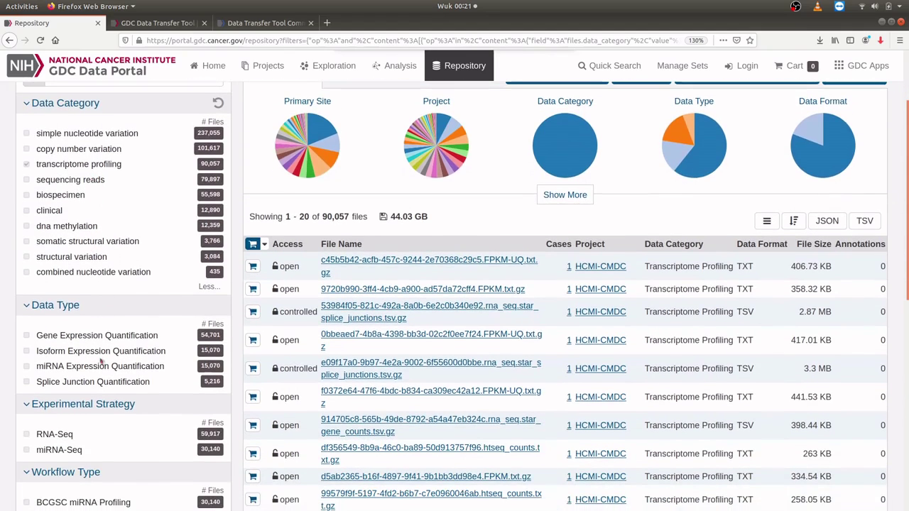
{"action": "scroll", "coordinate": [101, 363], "scroll_direction": "down", "scroll_amount": 1}
{"action": "scroll", "coordinate": [105, 359], "scroll_direction": "down", "scroll_amount": 2}
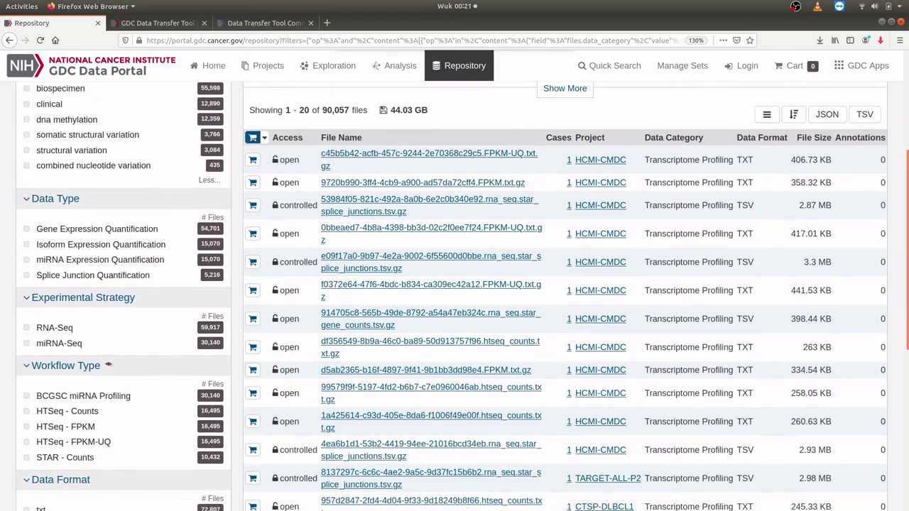
{"action": "scroll", "coordinate": [112, 349], "scroll_direction": "up", "scroll_amount": 3}
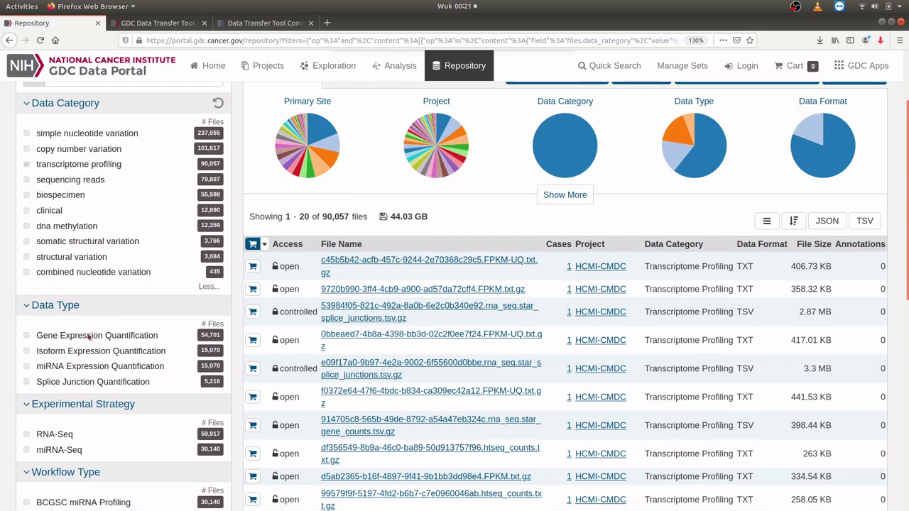
{"action": "scroll", "coordinate": [88, 338], "scroll_direction": "down", "scroll_amount": 2}
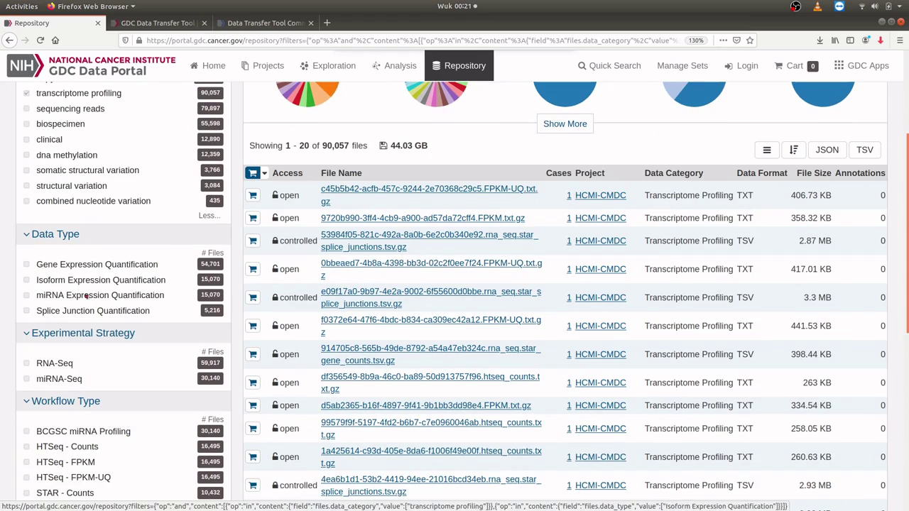
Step: Filter Data Type to Gene Expression Quantification
{"action": "left_click", "coordinate": [28, 265]}
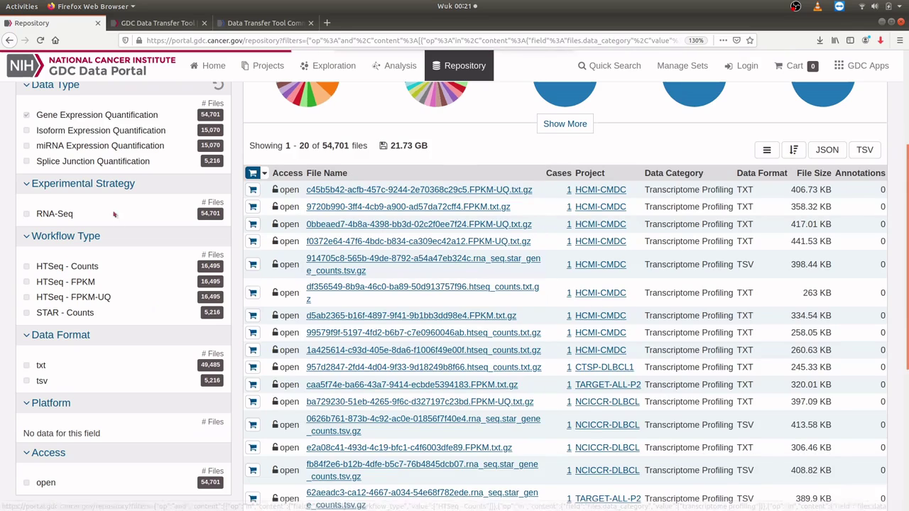
{"action": "scroll", "coordinate": [117, 228], "scroll_direction": "up", "scroll_amount": 1}
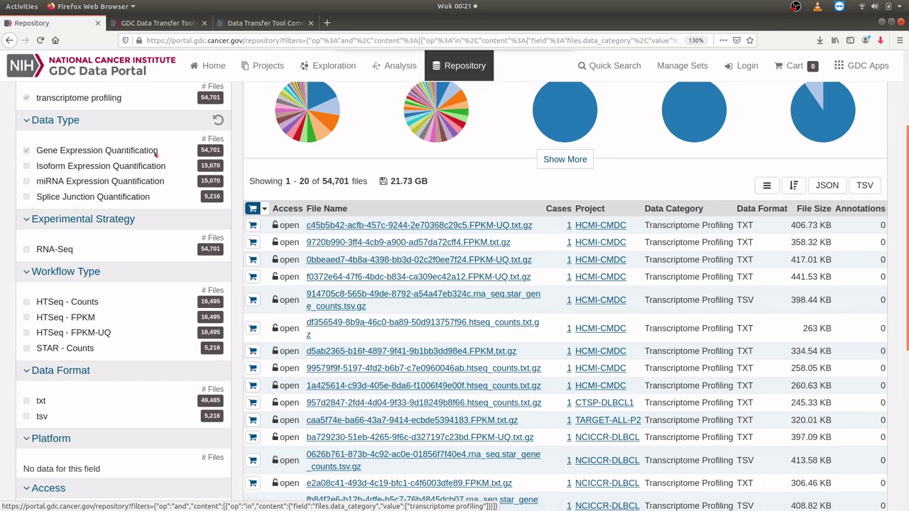
{"action": "scroll", "coordinate": [108, 205], "scroll_direction": "down", "scroll_amount": 2}
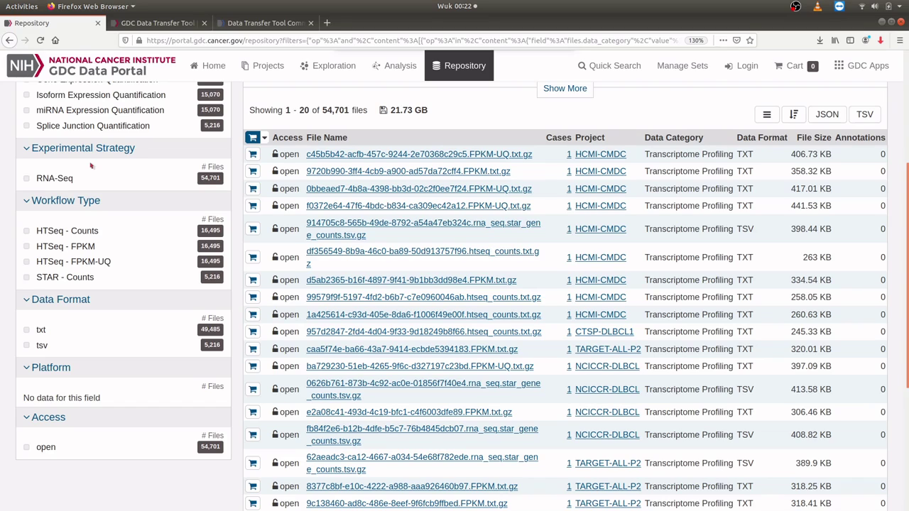
Step: Tick RNA-Seq strategy and HTSeq - FPKM workflow, leaving 16,495 files across 14,827 cases
{"action": "left_click", "coordinate": [31, 178]}
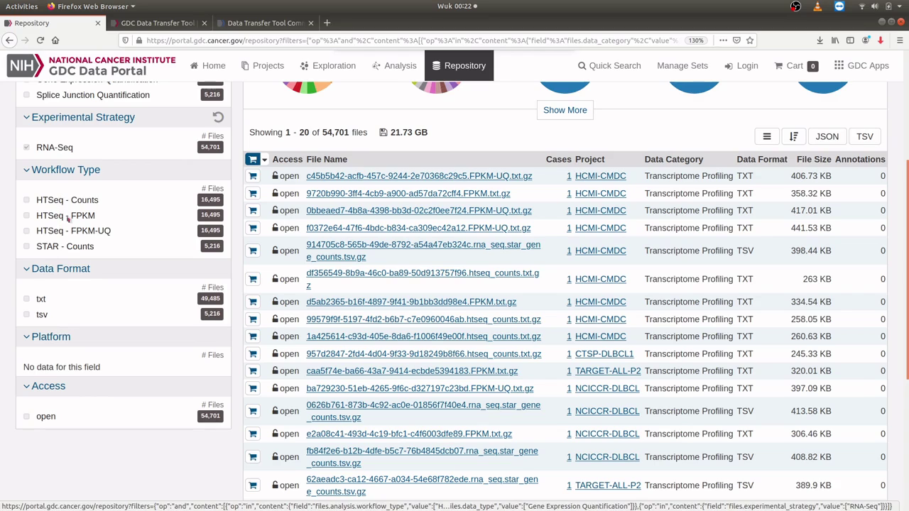
{"action": "left_click", "coordinate": [31, 215]}
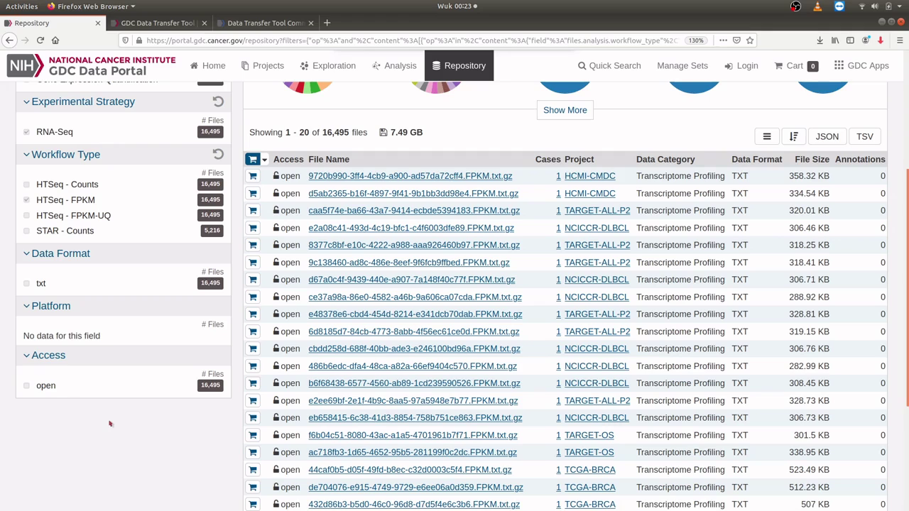
{"action": "scroll", "coordinate": [114, 409], "scroll_direction": "up", "scroll_amount": 5}
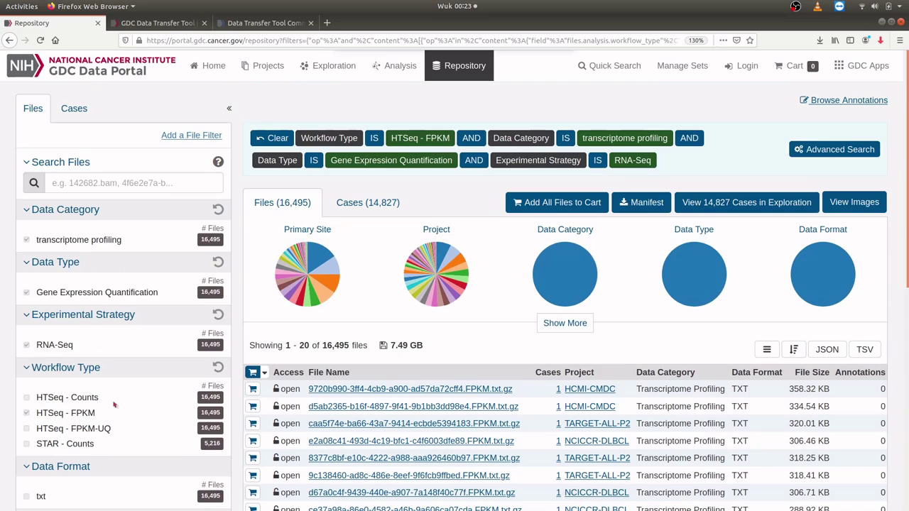
Step: Switch the filter panel to Cases attributes and browse the Primary Site list
{"action": "left_click", "coordinate": [69, 108]}
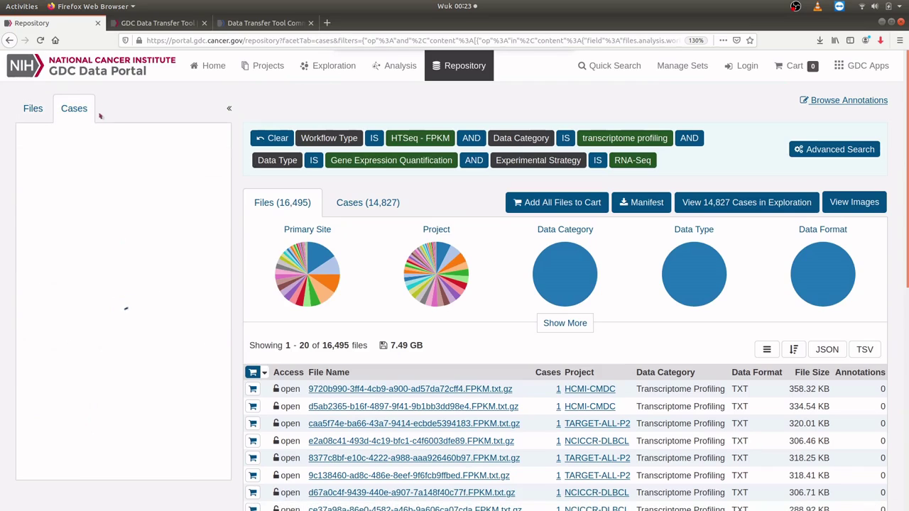
{"action": "scroll", "coordinate": [122, 327], "scroll_direction": "down", "scroll_amount": 4}
{"action": "scroll", "coordinate": [108, 343], "scroll_direction": "down", "scroll_amount": 4}
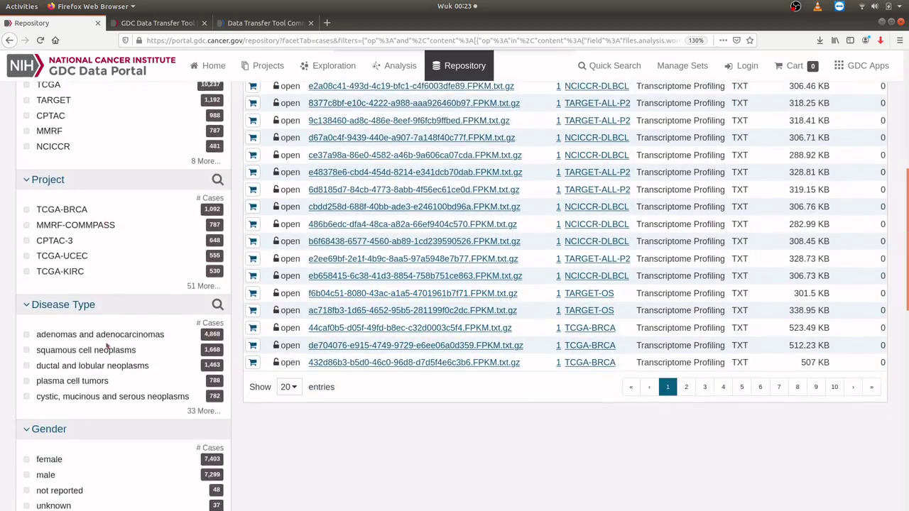
{"action": "scroll", "coordinate": [106, 326], "scroll_direction": "up", "scroll_amount": 3}
{"action": "scroll", "coordinate": [107, 324], "scroll_direction": "up", "scroll_amount": 2}
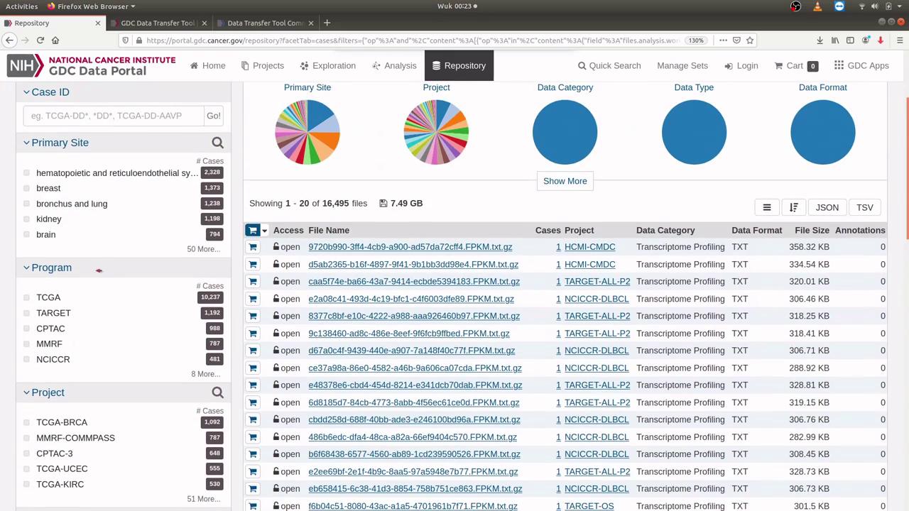
{"action": "scroll", "coordinate": [128, 270], "scroll_direction": "up", "scroll_amount": 1}
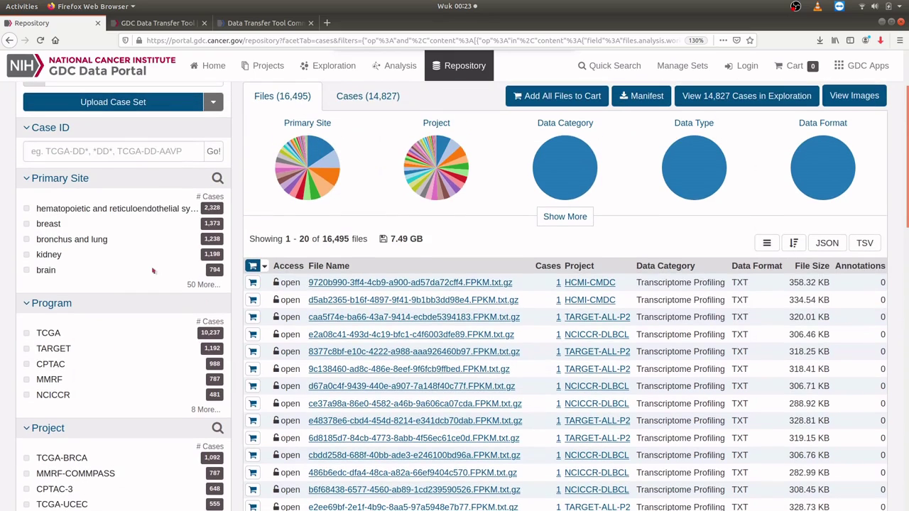
Step: Filter Primary Site to brain, leaving 831 files (414.8 MB) across 794 cases
{"action": "left_click", "coordinate": [30, 270]}
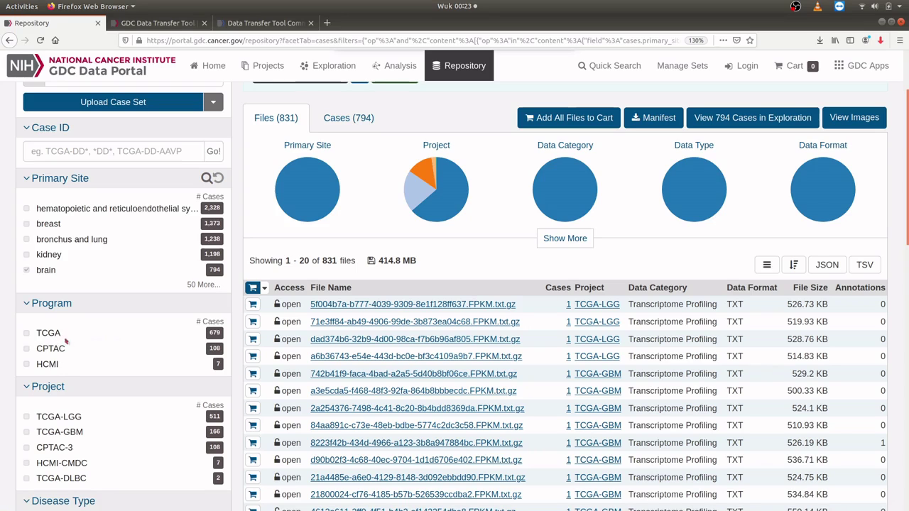
{"action": "scroll", "coordinate": [96, 348], "scroll_direction": "down", "scroll_amount": 5}
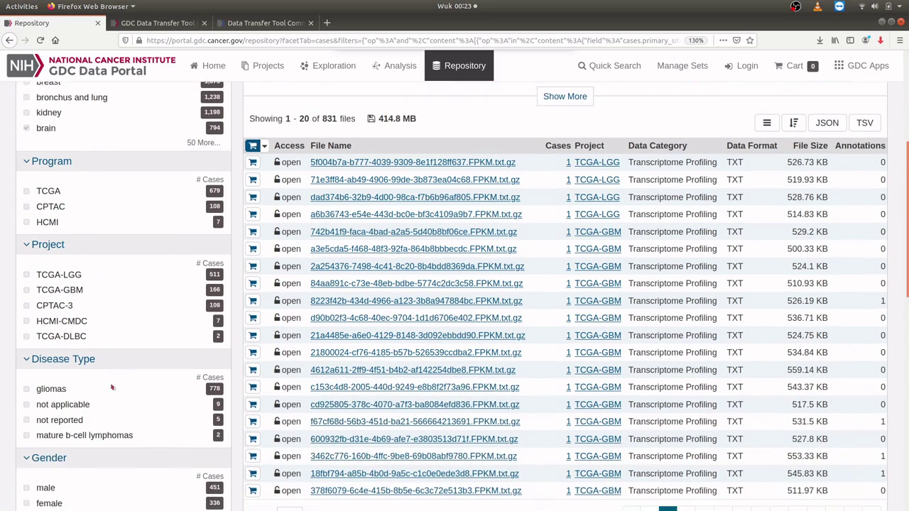
{"action": "scroll", "coordinate": [104, 418], "scroll_direction": "down", "scroll_amount": 2}
{"action": "scroll", "coordinate": [103, 398], "scroll_direction": "up", "scroll_amount": 6}
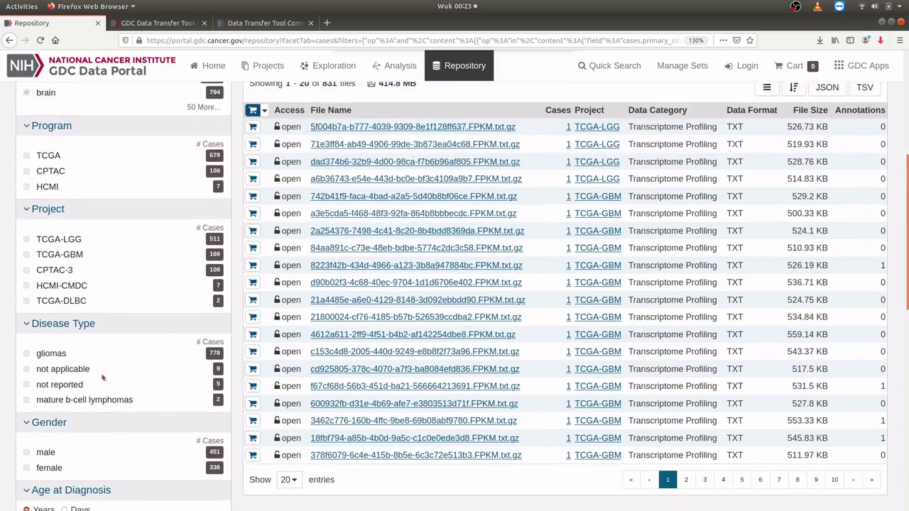
{"action": "scroll", "coordinate": [103, 378], "scroll_direction": "up", "scroll_amount": 3}
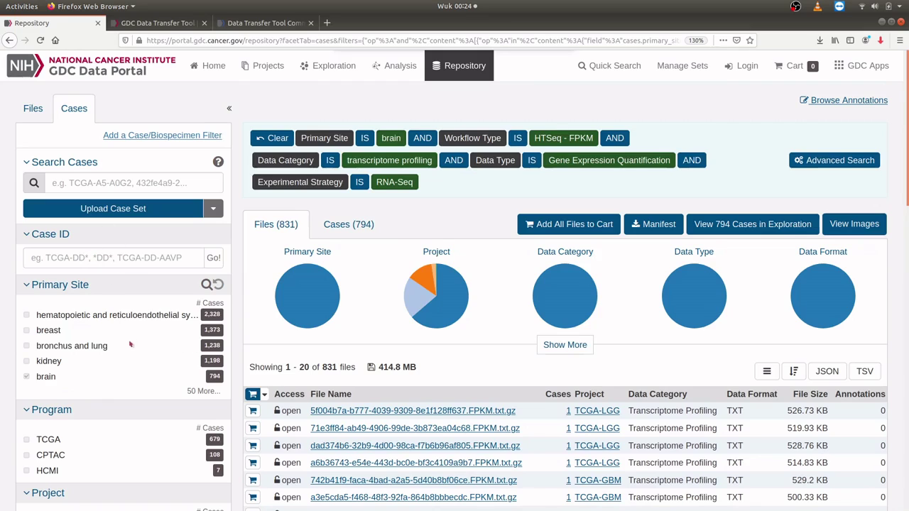
{"action": "scroll", "coordinate": [353, 390], "scroll_direction": "down", "scroll_amount": 2}
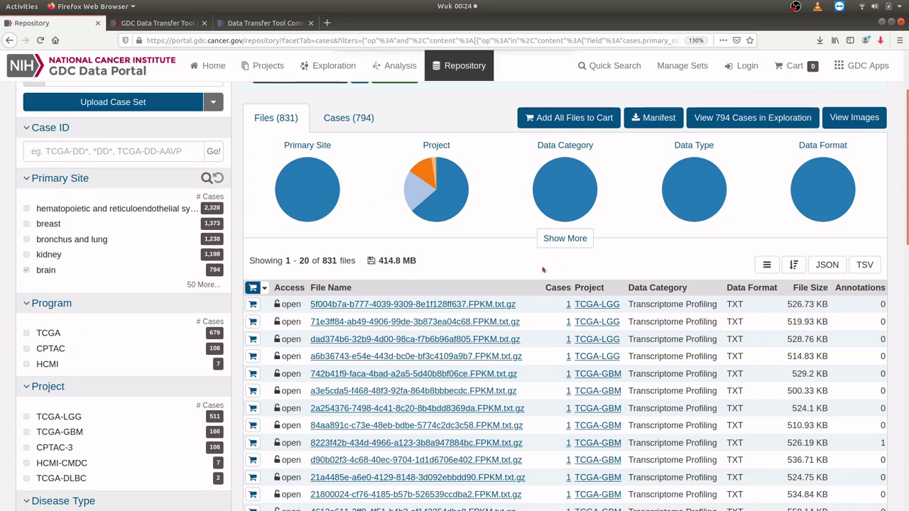
{"action": "scroll", "coordinate": [547, 267], "scroll_direction": "up", "scroll_amount": 2}
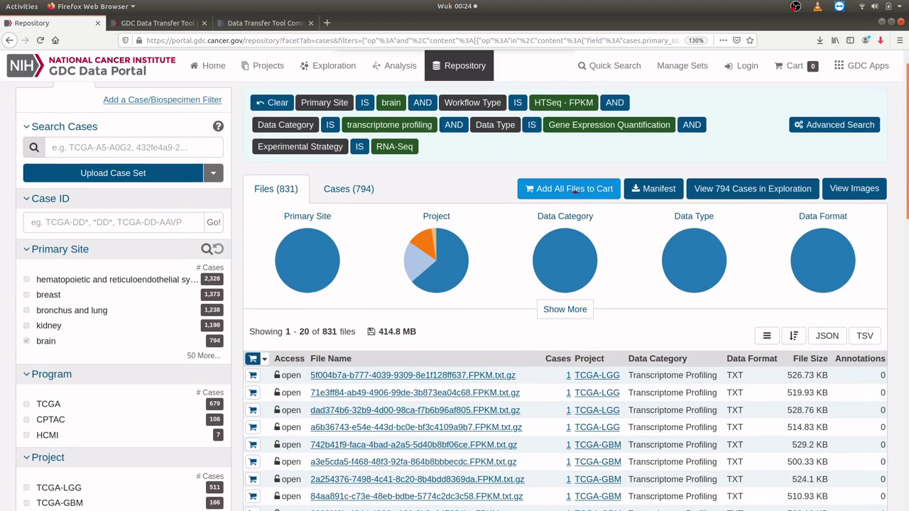
{"action": "left_click", "coordinate": [576, 191]}
{"action": "scroll", "coordinate": [542, 205], "scroll_direction": "up", "scroll_amount": 1}
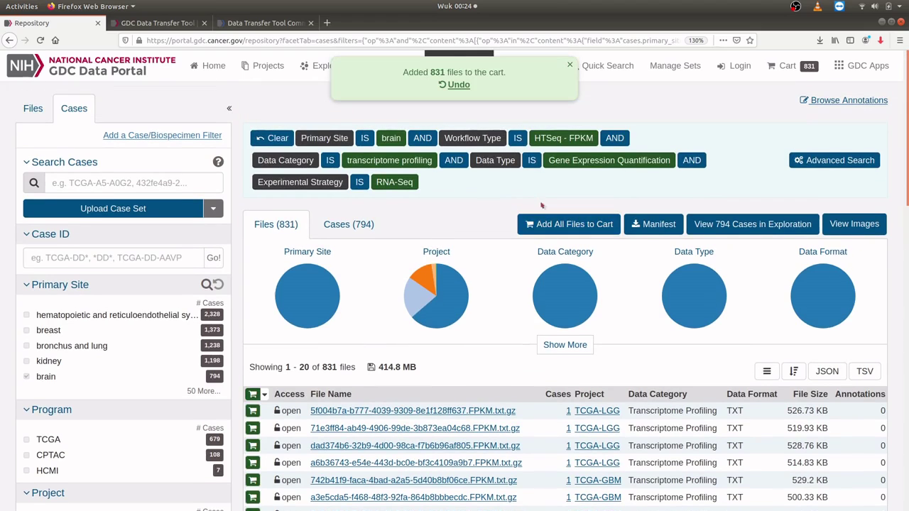
{"action": "left_click", "coordinate": [459, 85]}
{"action": "scroll", "coordinate": [534, 227], "scroll_direction": "down", "scroll_amount": 2}
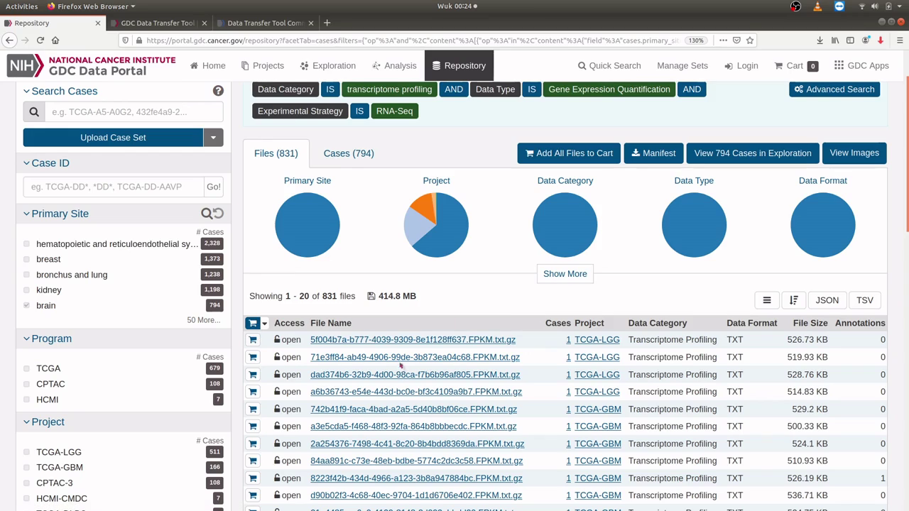
Step: Add the first five brain FPKM file rows to the cart so it shows 5
{"action": "left_click", "coordinate": [254, 341]}
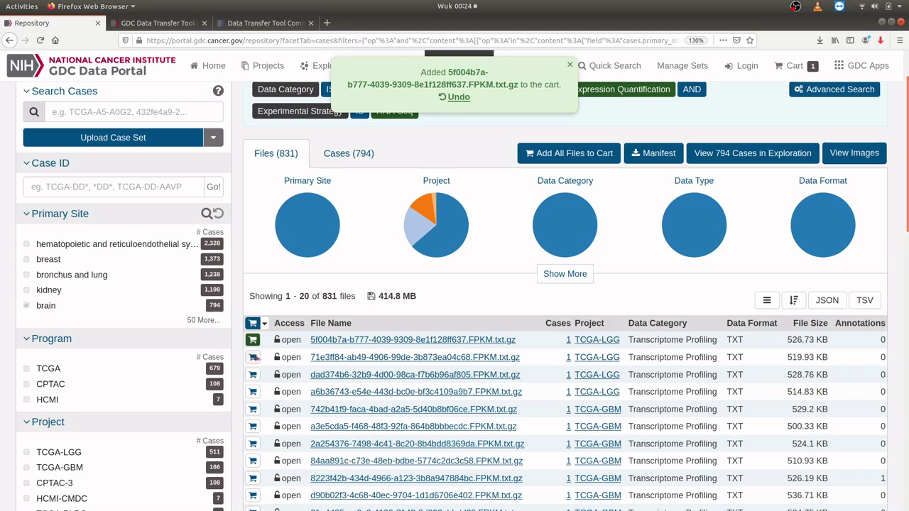
{"action": "left_click", "coordinate": [253, 358]}
{"action": "left_click", "coordinate": [254, 375]}
{"action": "left_click", "coordinate": [253, 392]}
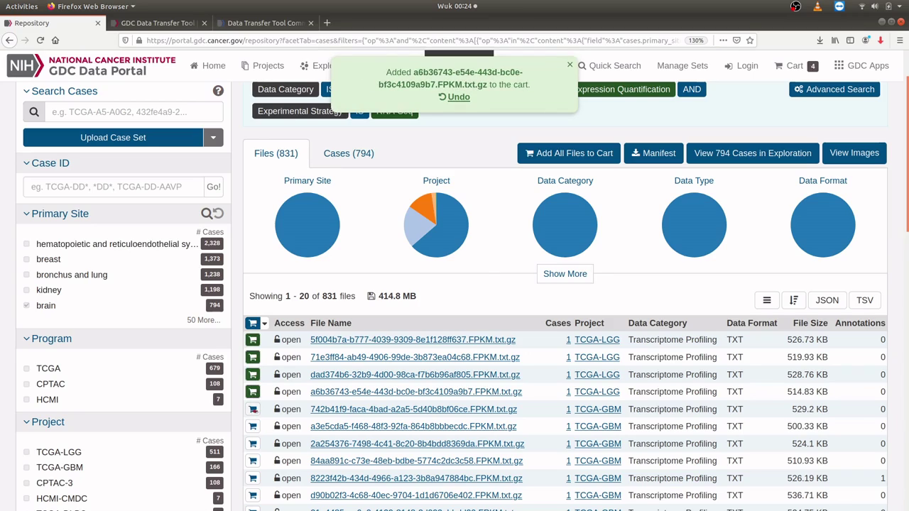
{"action": "left_click", "coordinate": [253, 410]}
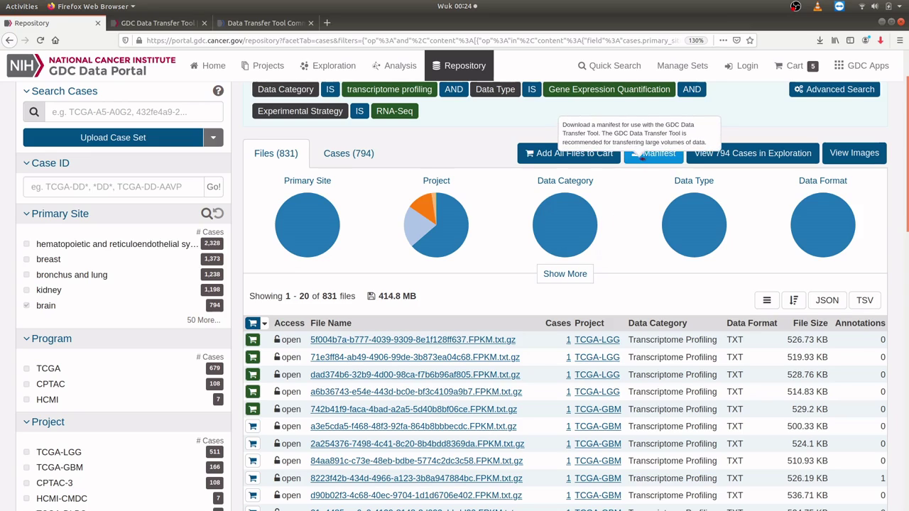
Step: Download the manifest for the 831 brain FPKM files and save it to the Desktop as manifest.txt
{"action": "left_click", "coordinate": [645, 157]}
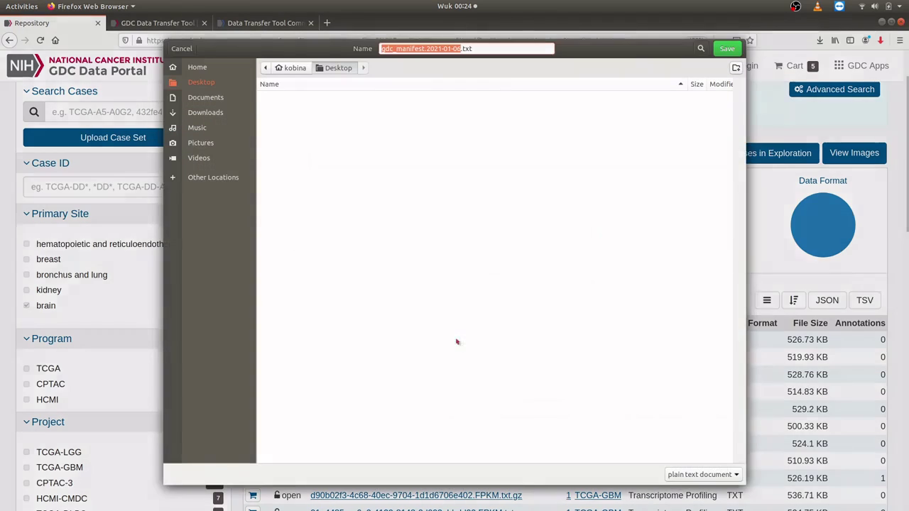
{"action": "left_click", "coordinate": [456, 340]}
{"action": "type", "text": "manifest"}
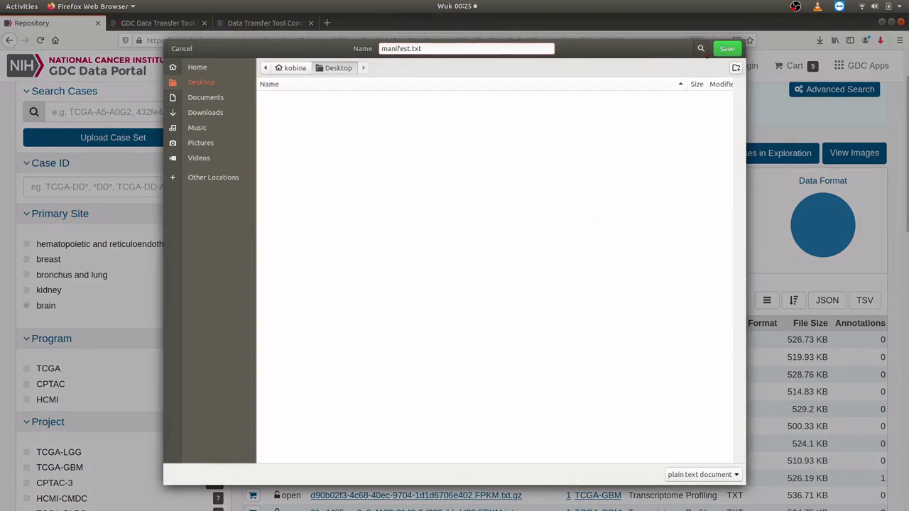
{"action": "left_click", "coordinate": [727, 48]}
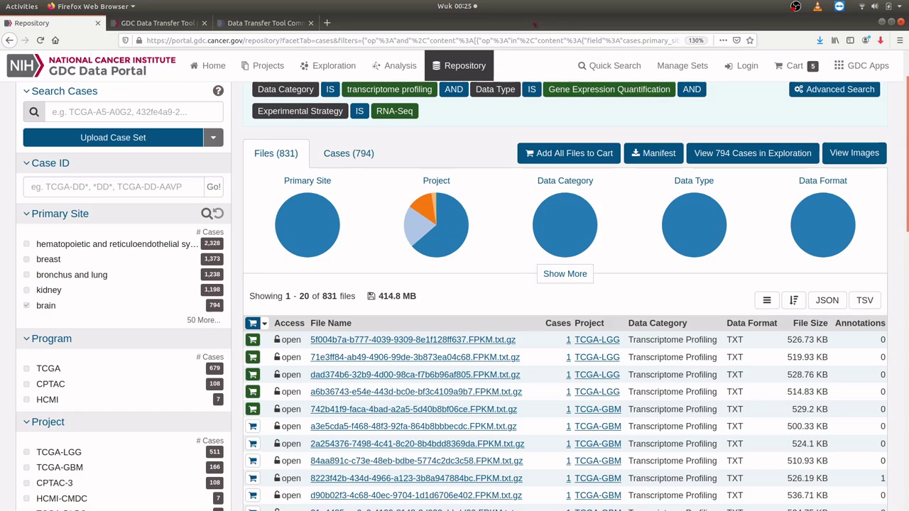
Step: View manifest.txt's id, filename, md5, size and state columns, then open a Terminal window
{"action": "key", "text": "super+h"}
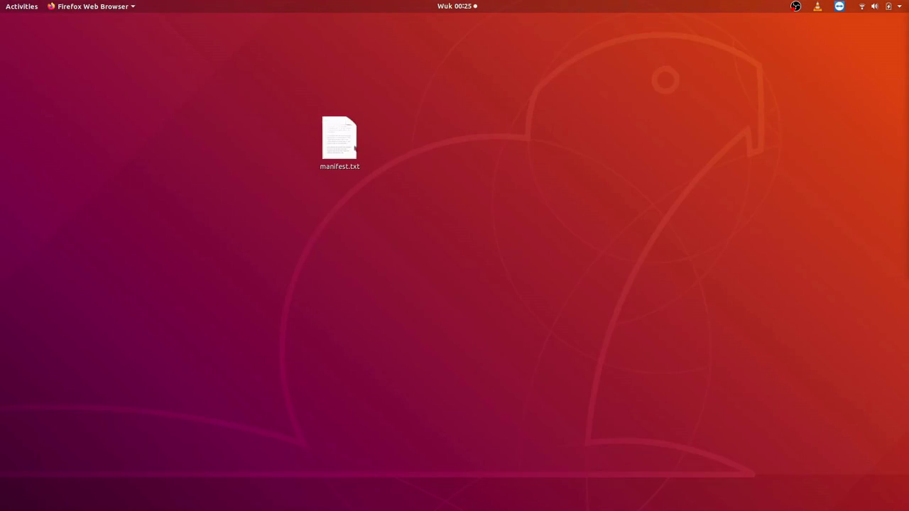
{"action": "double_click", "coordinate": [340, 139]}
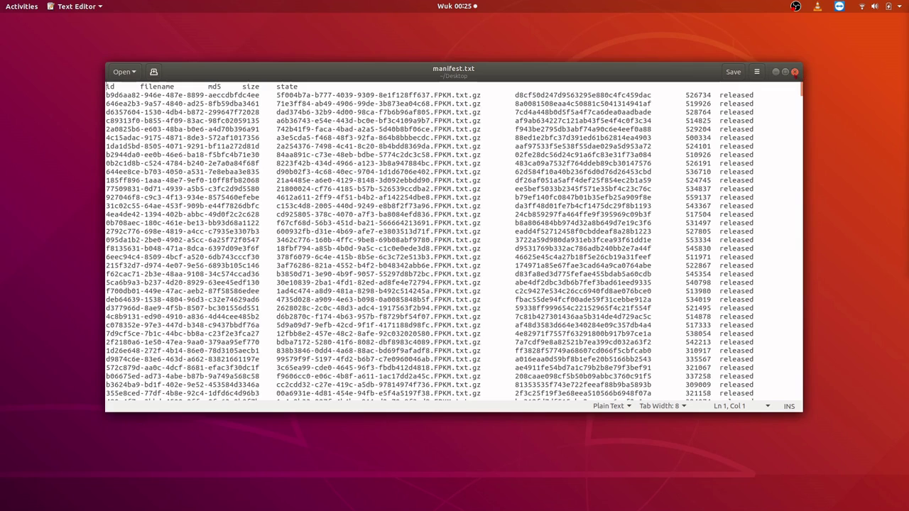
{"action": "left_click", "coordinate": [795, 71]}
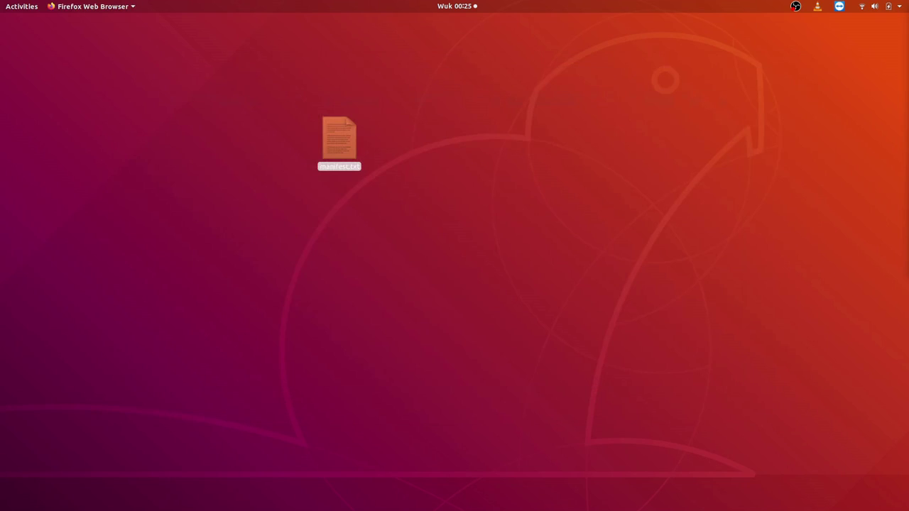
{"action": "key", "text": "ctrl+alt+t"}
{"action": "left_click_drag", "start_coordinate": [906, 195], "coordinate": [390, 46]}
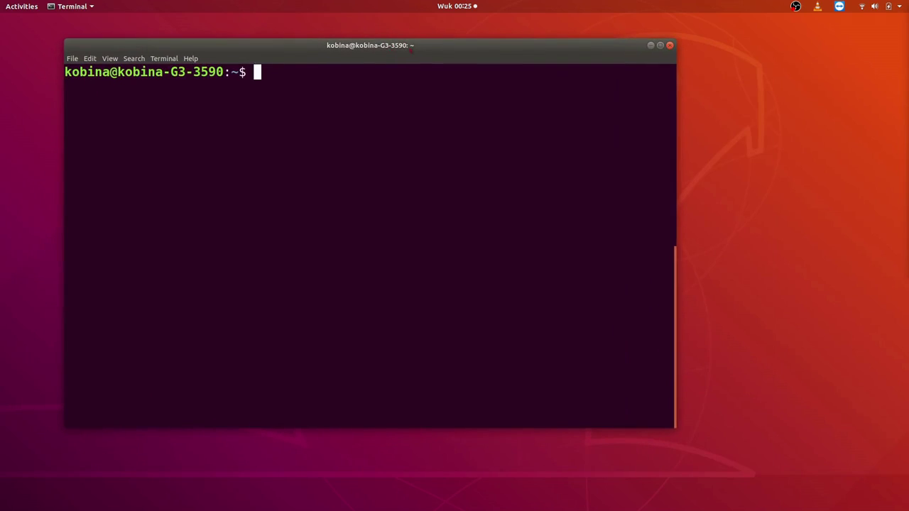
Step: Maximize and clear the terminal, then run gdc-client to check its usage output
{"action": "double_click", "coordinate": [402, 45]}
{"action": "type", "text": "clear"}
{"action": "key", "text": "Return"}
{"action": "type", "text": "gdc-client"}
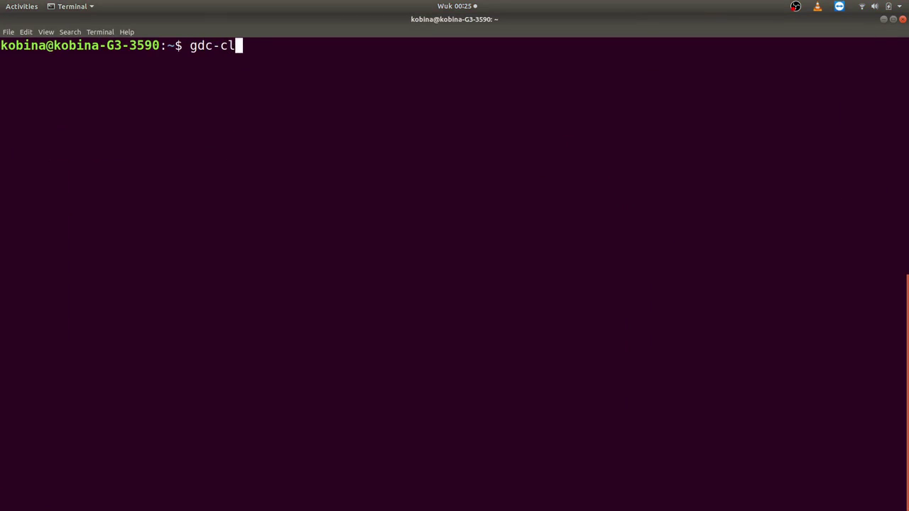
{"action": "key", "text": "Return"}
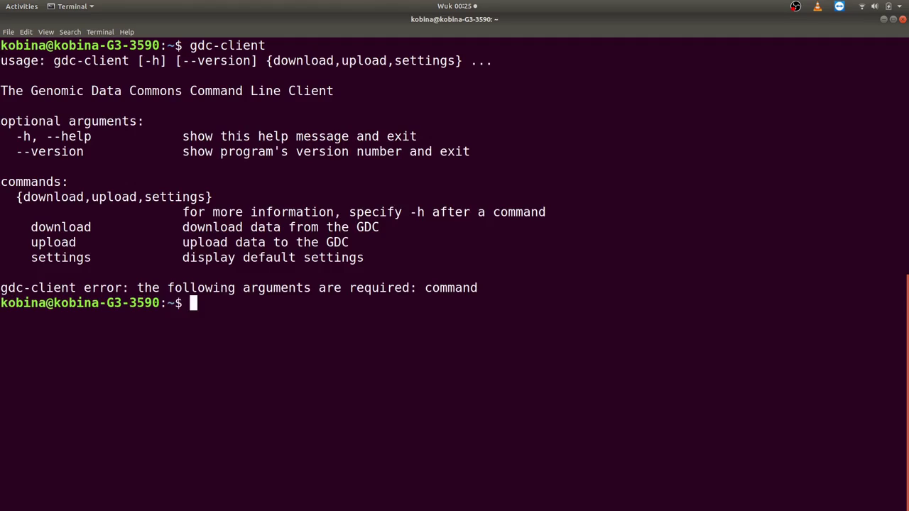
Step: Change into Desktop/ and list it to confirm manifest.txt is there
{"action": "type", "text": "cd Desktop/"}
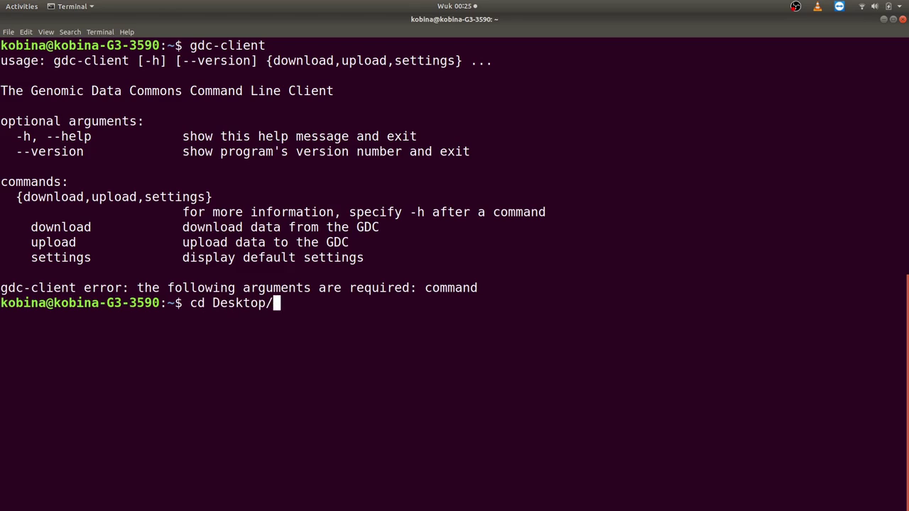
{"action": "key", "text": "Return"}
{"action": "type", "text": "ls"}
{"action": "key", "text": "Return"}
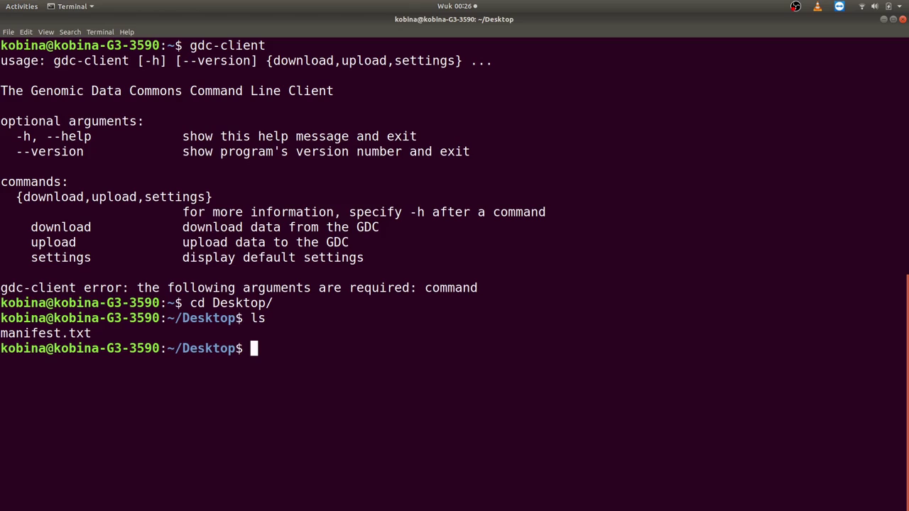
Step: Create a tcga folder on the Desktop and move manifest.txt into it
{"action": "type", "text": "mkdir tcga"}
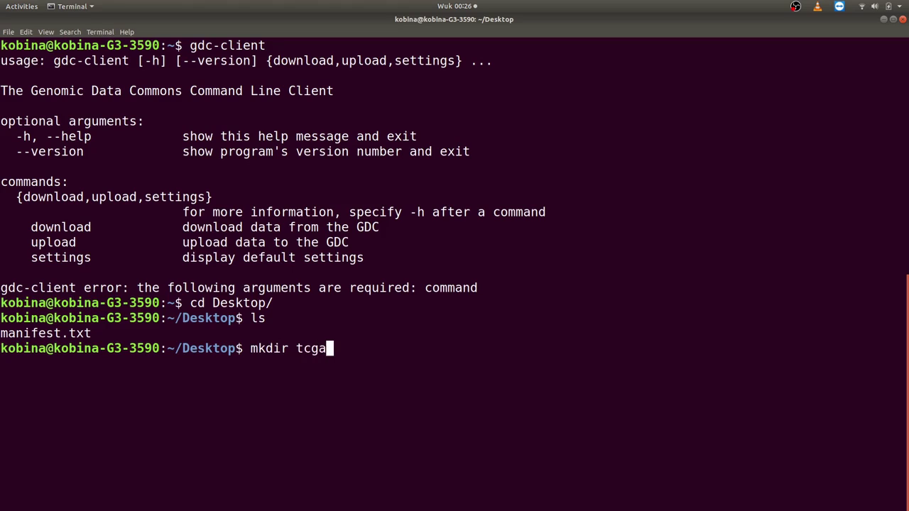
{"action": "key", "text": "Return"}
{"action": "type", "text": "mv man"}
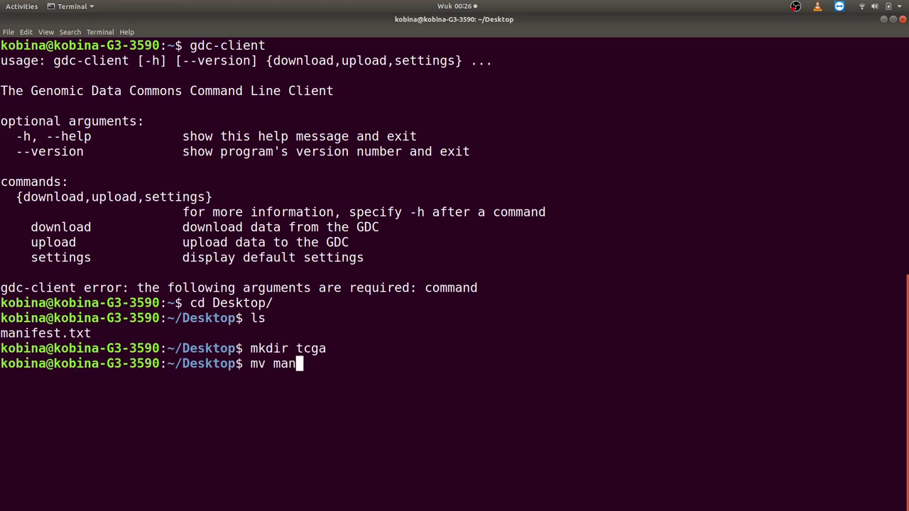
{"action": "key", "text": "Tab"}
{"action": "key", "text": "Return"}
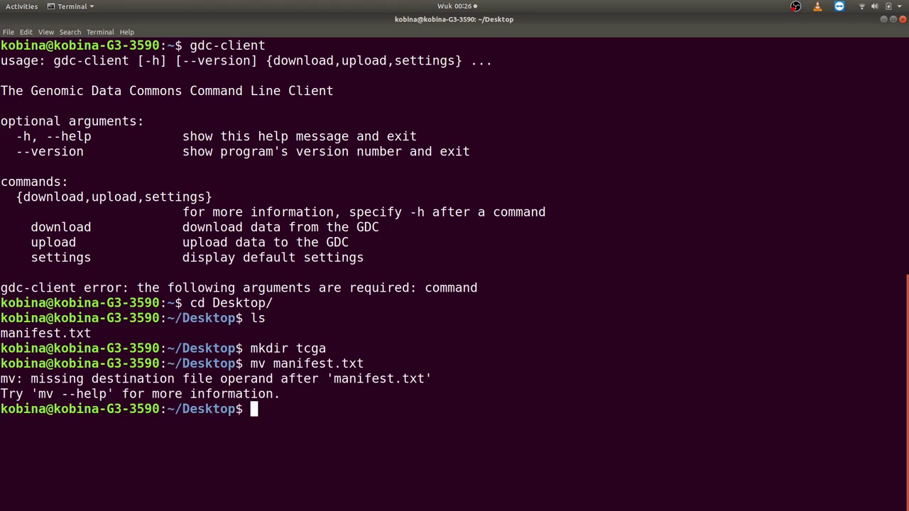
{"action": "type", "text": "mv man"}
{"action": "key", "text": "Tab"}
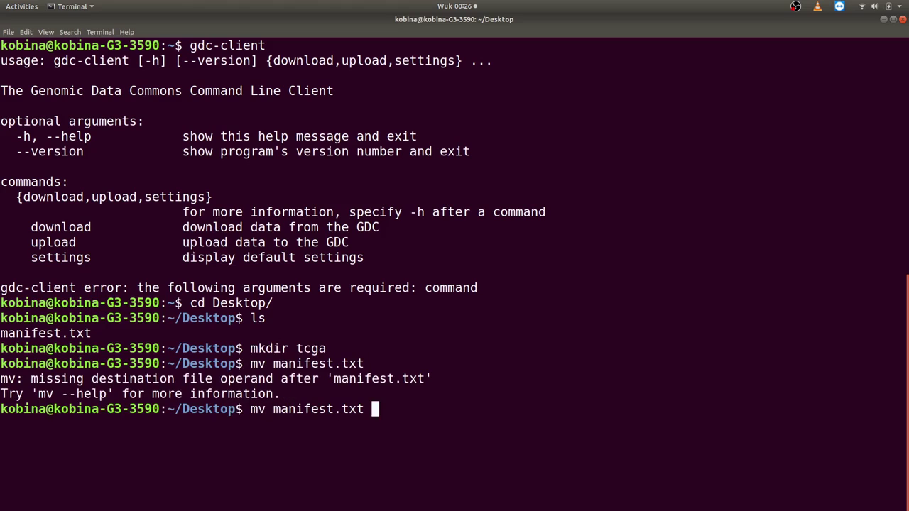
{"action": "type", "text": "tcga"}
{"action": "key", "text": "Return"}
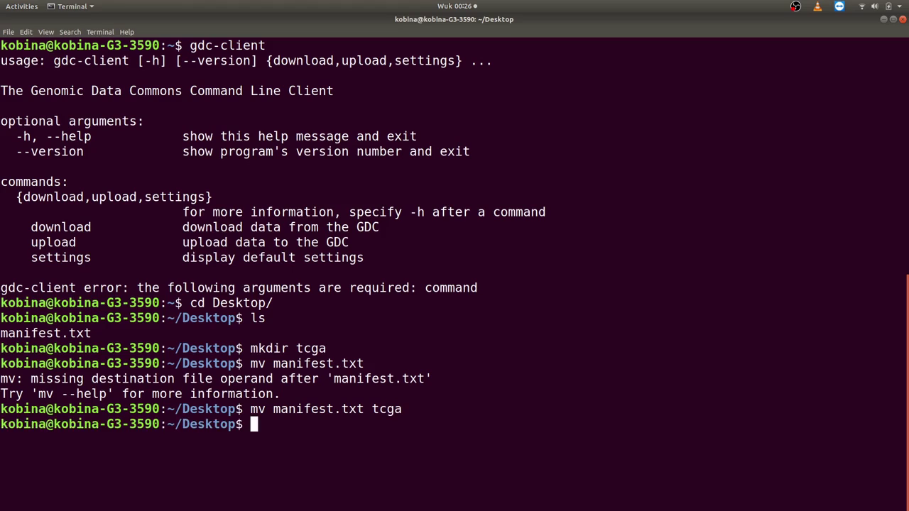
Step: Change into tcga, list its contents, and clear the terminal screen
{"action": "type", "text": "cd tcga"}
{"action": "key", "text": "Return"}
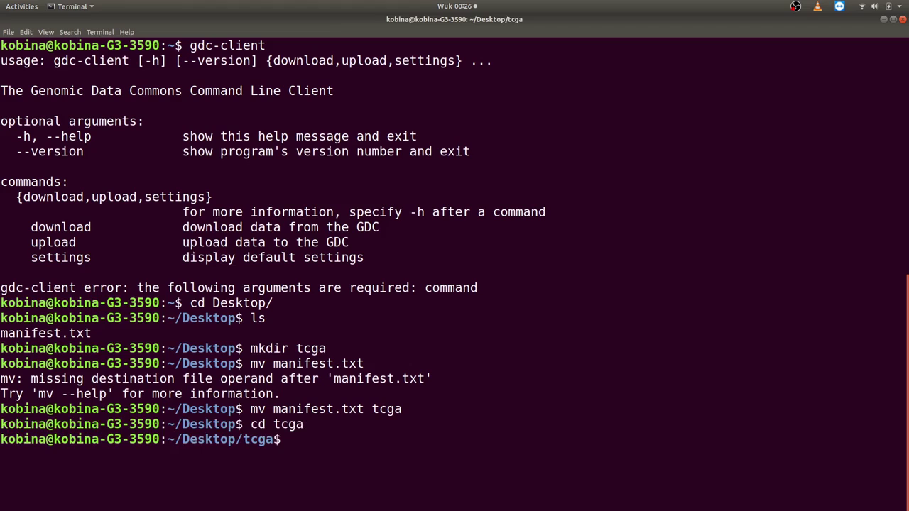
{"action": "type", "text": "ls"}
{"action": "key", "text": "Return"}
{"action": "type", "text": "ce"}
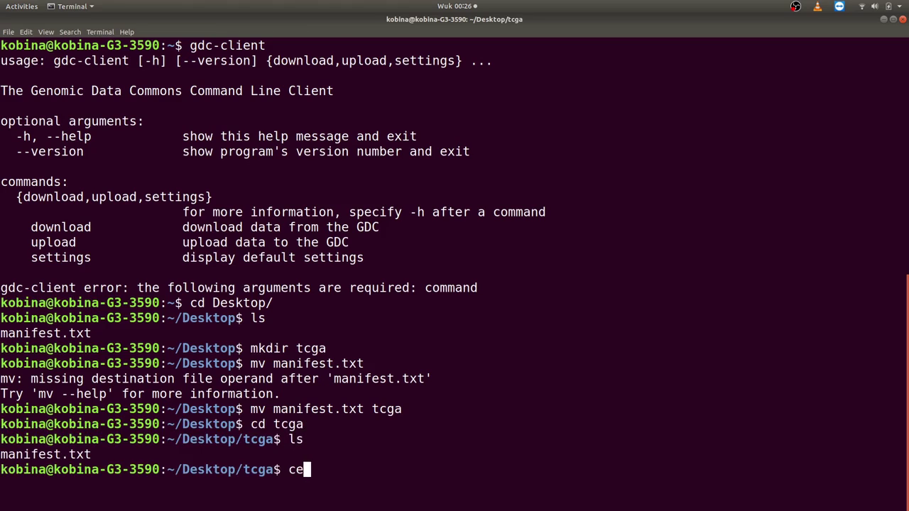
{"action": "key", "text": "BackSpace"}
{"action": "type", "text": "lear"}
{"action": "key", "text": "Return"}
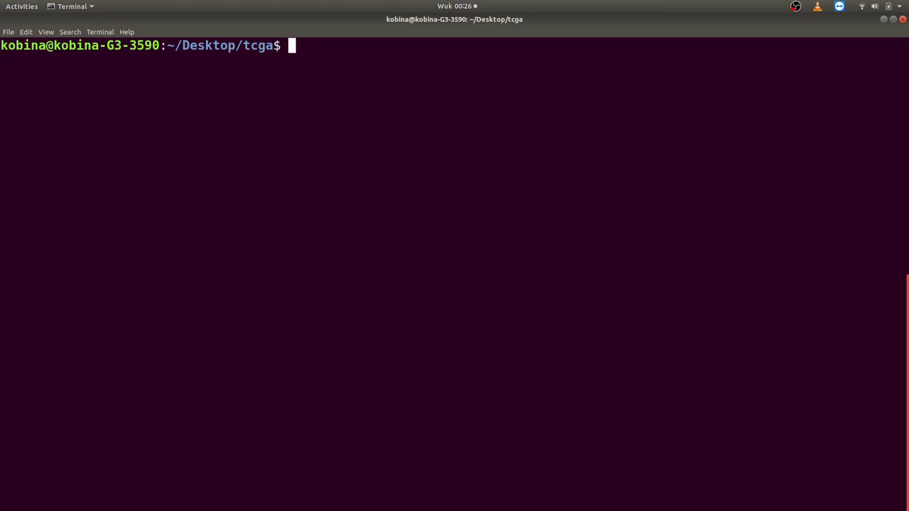
Step: Run gdc-client download -m manifest.txt to fetch the listed files
{"action": "type", "text": "gdc-client donl"}
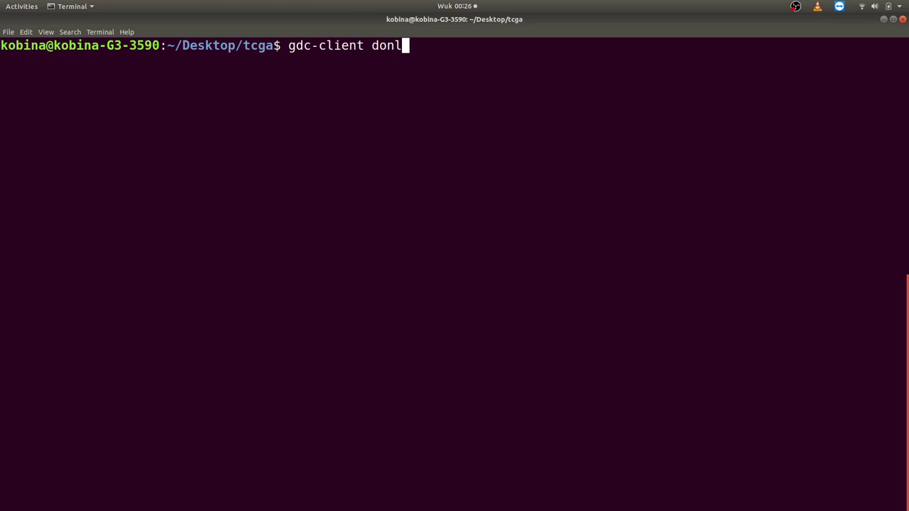
{"action": "key", "text": "BackSpace"}
{"action": "key", "text": "BackSpace"}
{"action": "type", "text": "wnload "}
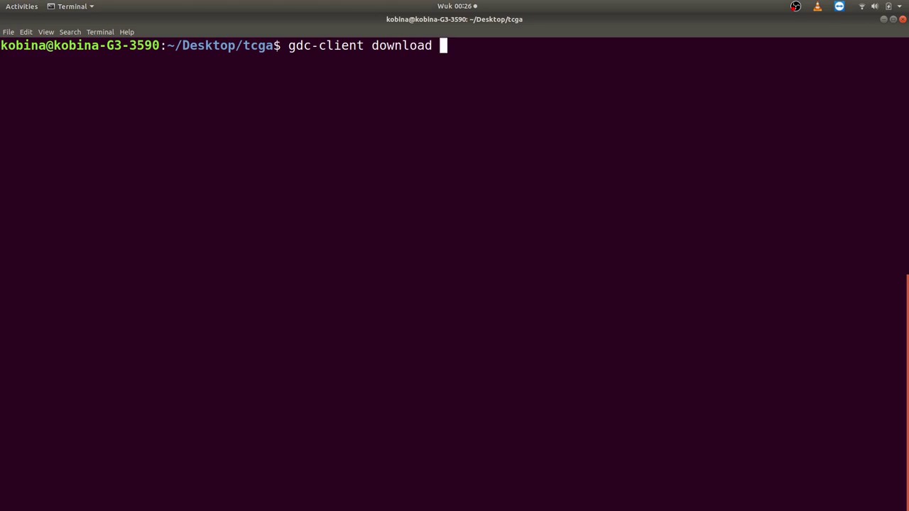
{"action": "type", "text": "-m manifest"}
{"action": "key", "text": "Tab"}
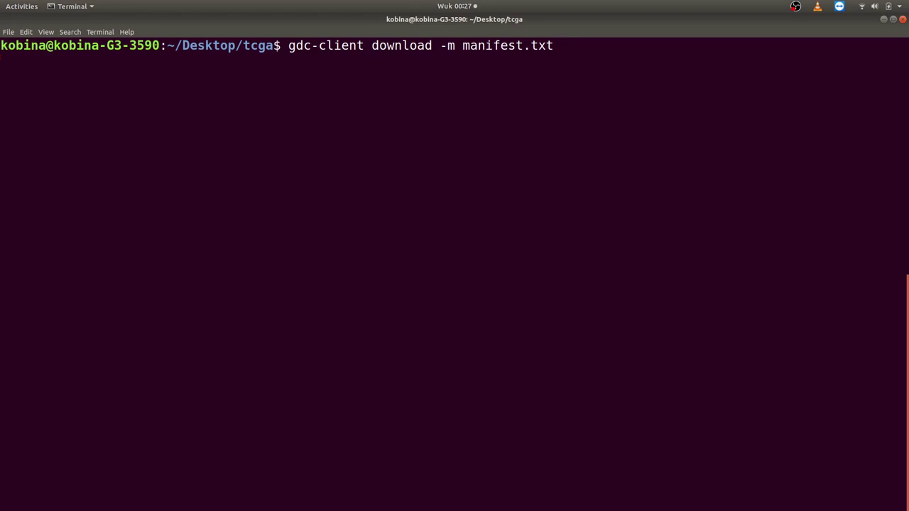
{"action": "key", "text": "Return"}
Step: Glance at the system status menu, then switch away from Terminal while downloading
{"action": "left_click", "coordinate": [869, 5]}
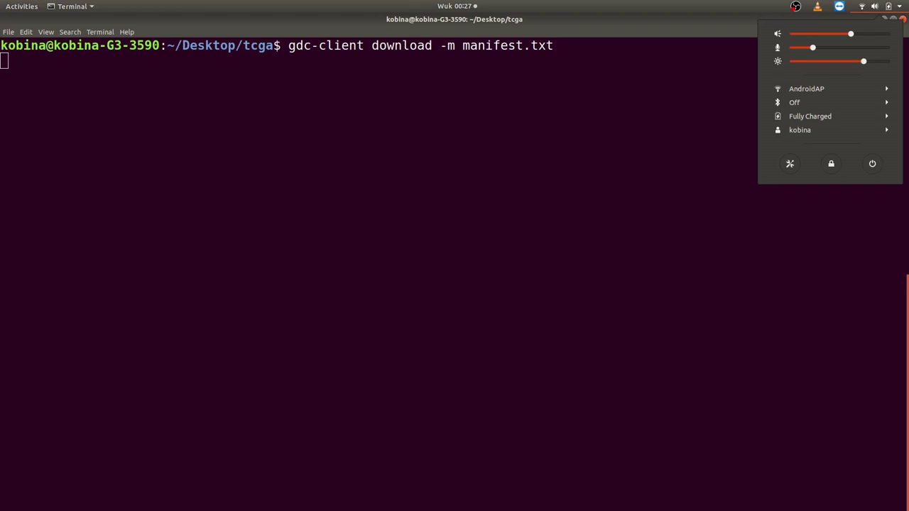
{"action": "key", "text": "Escape"}
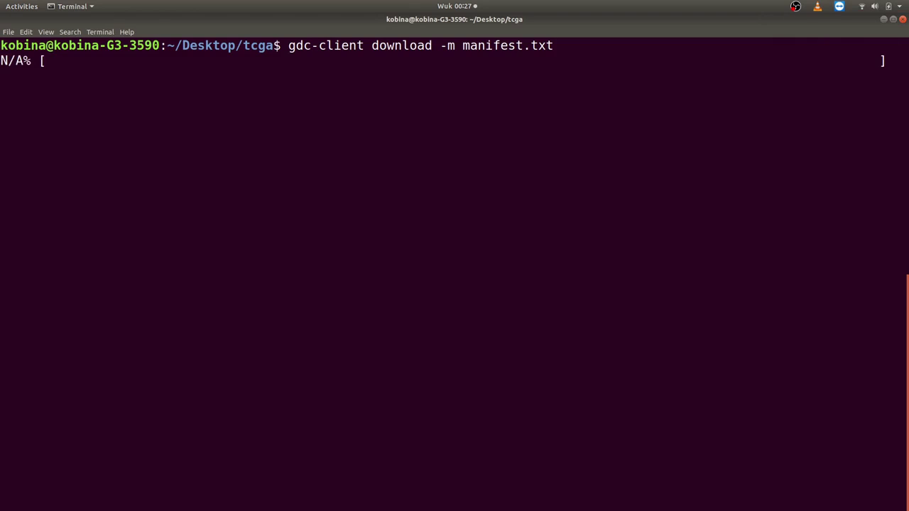
{"action": "key", "text": "alt+Tab"}
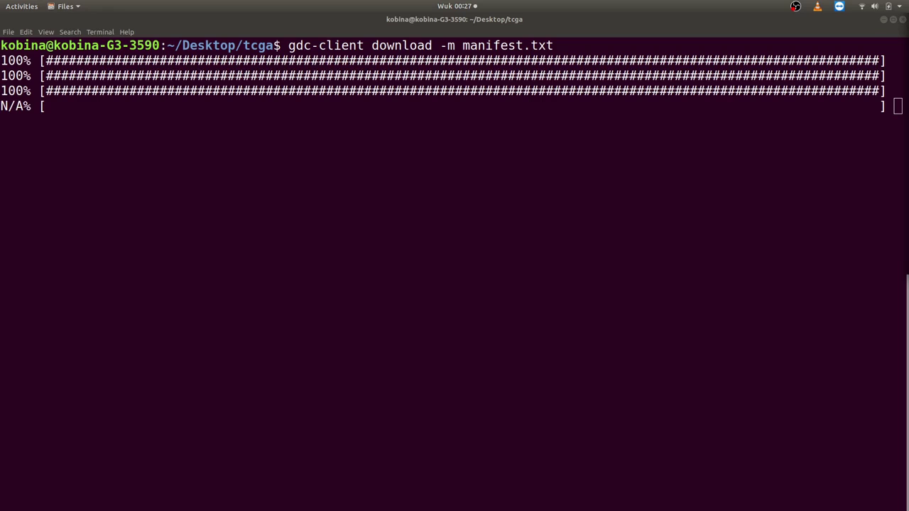
Step: Open a maximized Files window and browse into tcga's first download folder, 2f349428
{"action": "mouse_move", "coordinate": [907, 142]}
{"action": "left_click", "coordinate": [881, 130]}
{"action": "left_click_drag", "start_coordinate": [888, 114], "coordinate": [431, 50]}
{"action": "double_click", "coordinate": [430, 50]}
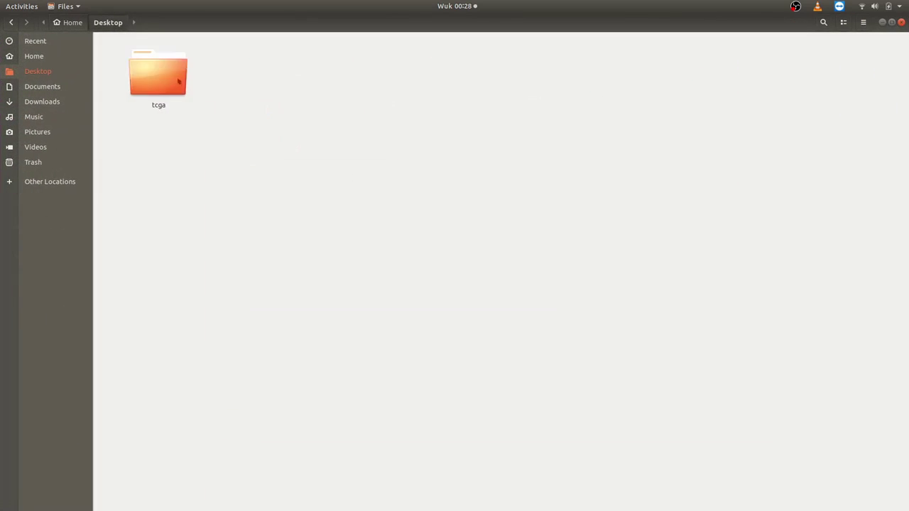
{"action": "double_click", "coordinate": [177, 78]}
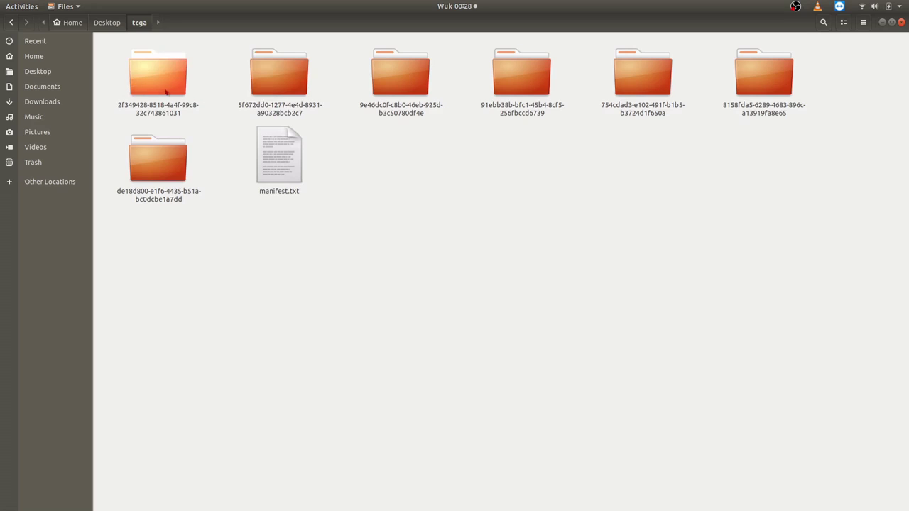
{"action": "double_click", "coordinate": [165, 90]}
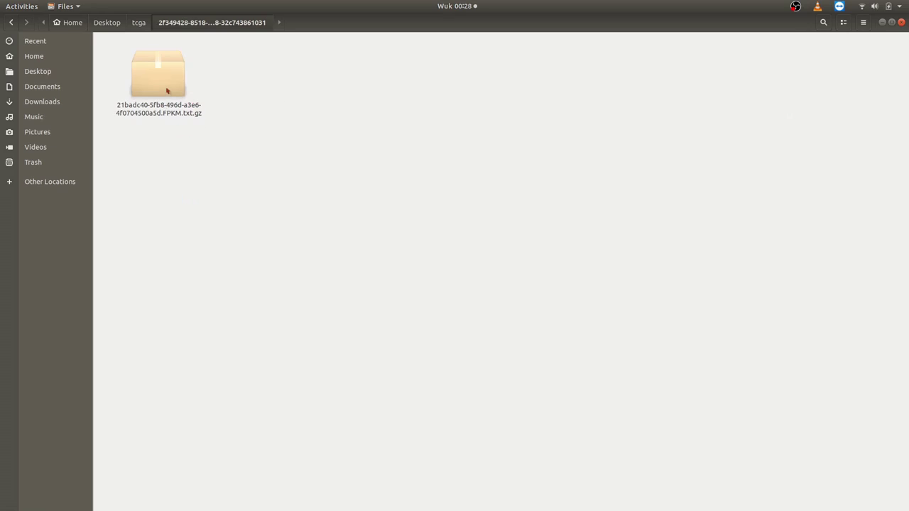
Step: Extract the FPKM text file from the .gz archive into its folder
{"action": "double_click", "coordinate": [167, 91]}
{"action": "left_click_drag", "start_coordinate": [105, 97], "coordinate": [457, 142]}
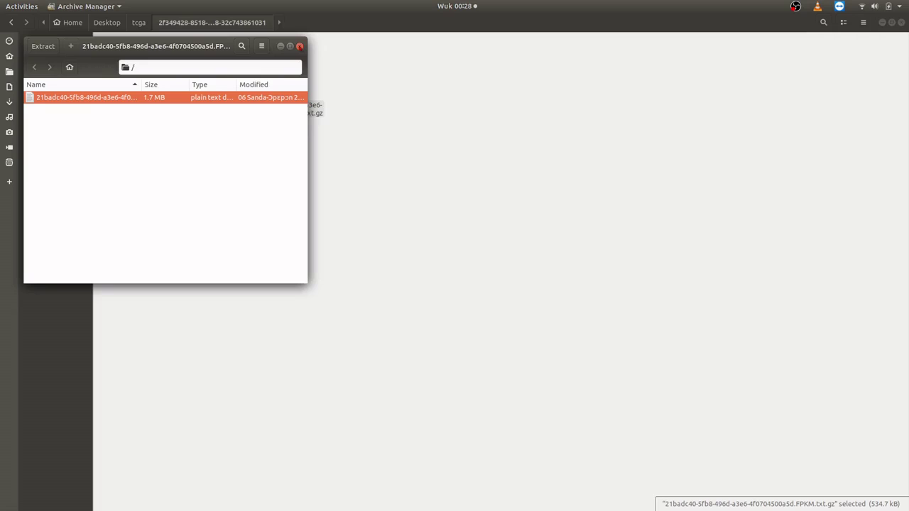
{"action": "left_click", "coordinate": [300, 46]}
Step: Open the extracted FPKM.txt in LibreOffice Writer, discarding old document recovery
{"action": "right_click", "coordinate": [171, 99]}
{"action": "left_click", "coordinate": [209, 116]}
{"action": "left_click", "coordinate": [534, 169]}
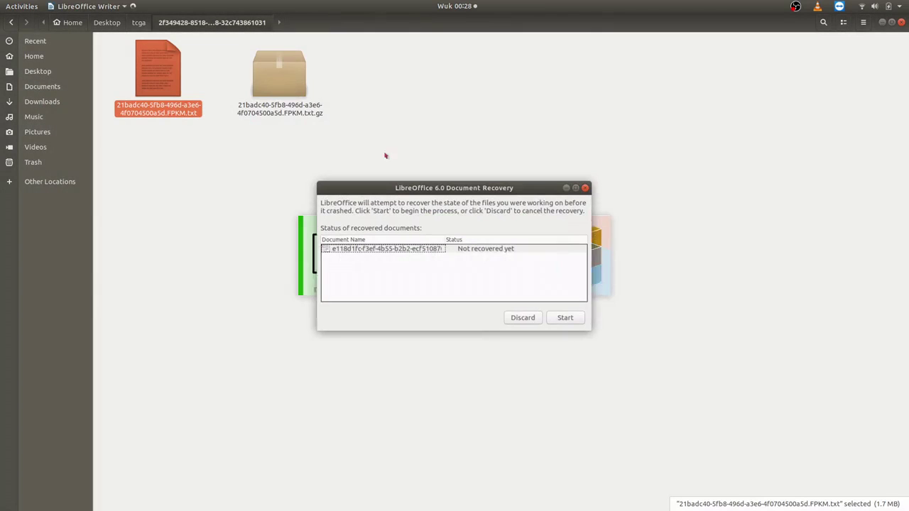
{"action": "left_click", "coordinate": [523, 319]}
{"action": "left_click", "coordinate": [517, 274]}
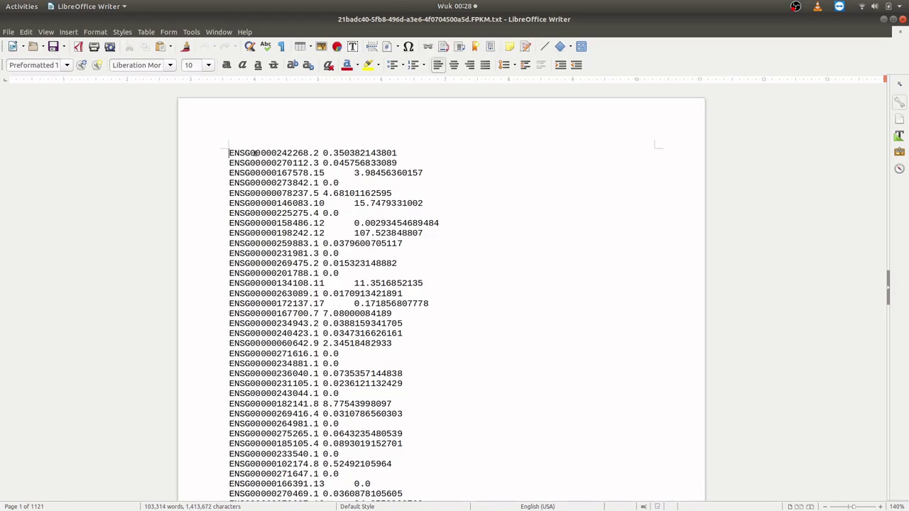
Step: Select the first gene ID ENSG00000242268.2 to inspect it, then deselect it
{"action": "left_click_drag", "start_coordinate": [228, 153], "coordinate": [404, 153]}
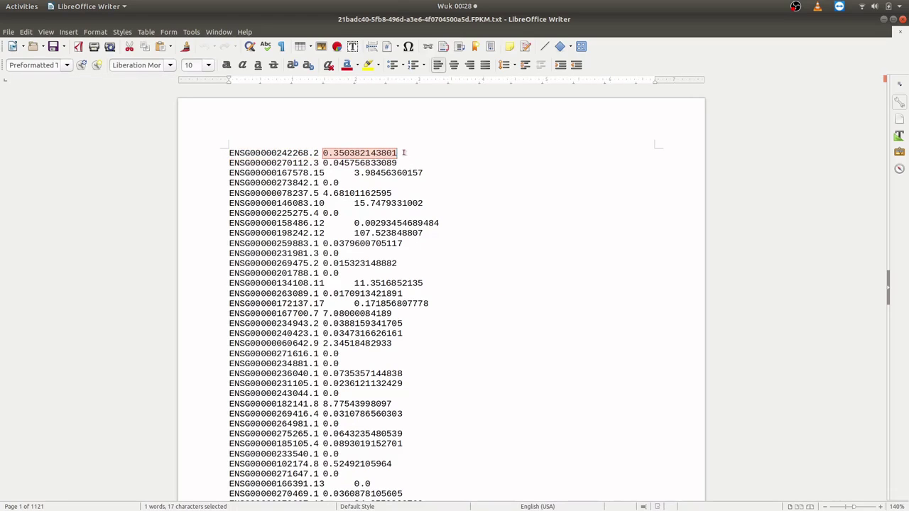
{"action": "left_click", "coordinate": [542, 244]}
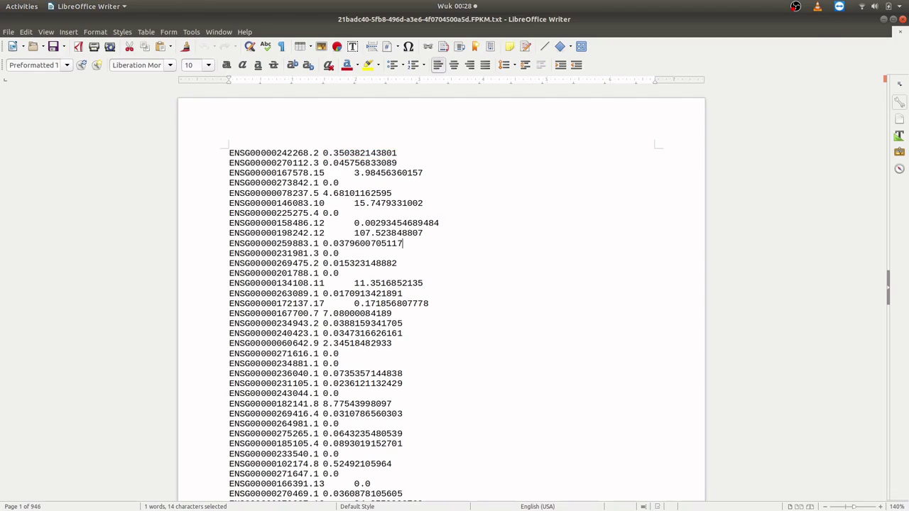